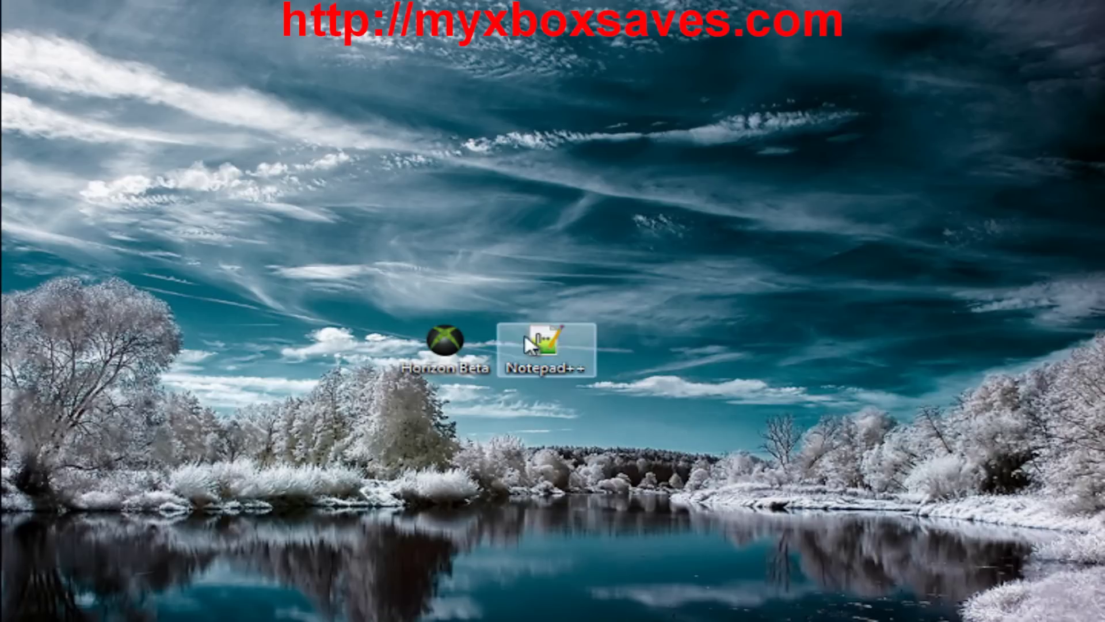
# - Launch Horizon, open the Duke Nukem Forever saved game from the hard drive's Games folder, and show the package contents
pyautogui.click(445, 345)
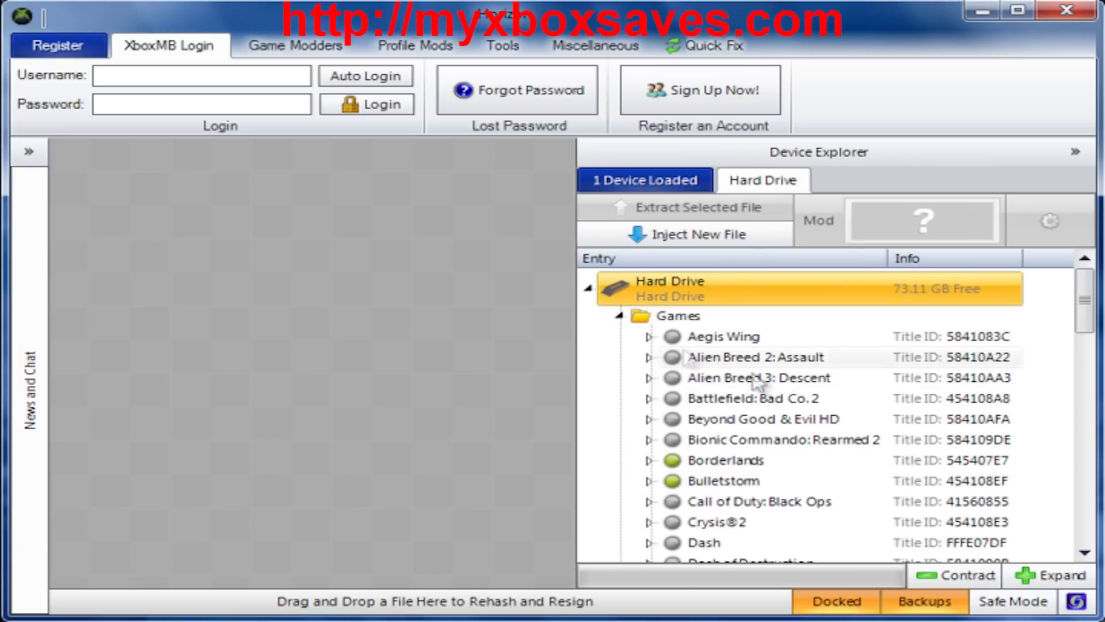
pyautogui.scroll(-2, 788, 501)
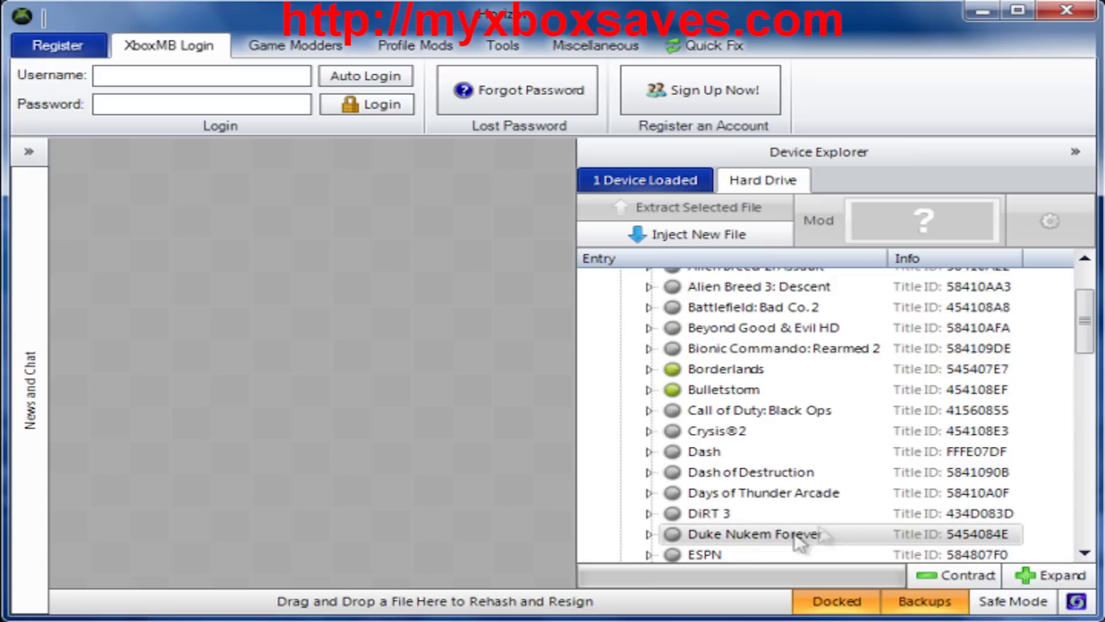
pyautogui.scroll(-2, 719, 529)
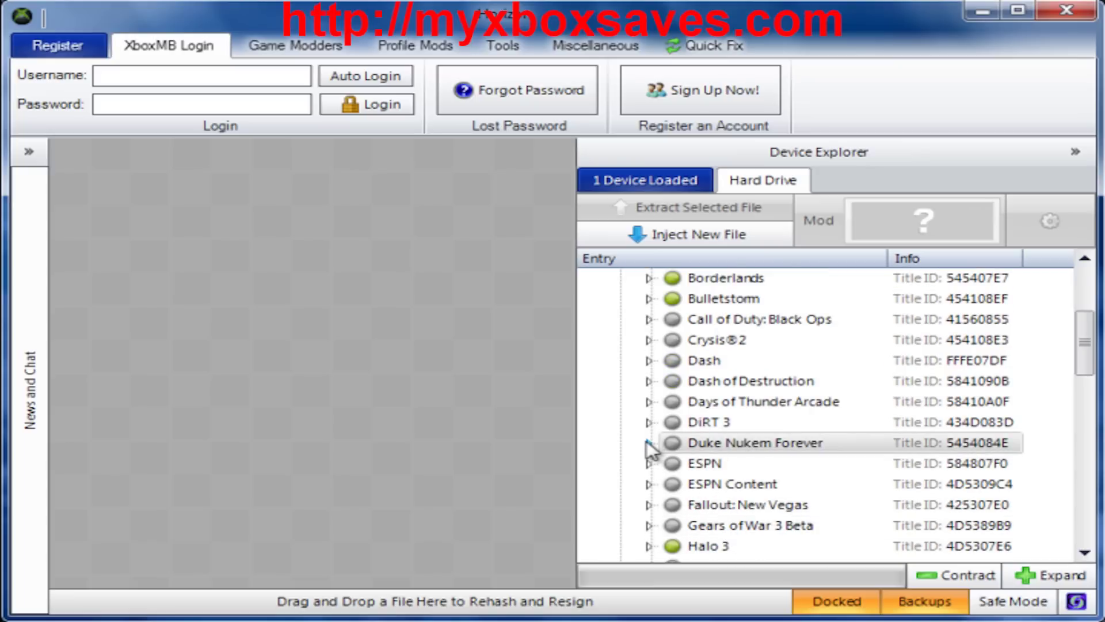
pyautogui.click(647, 444)
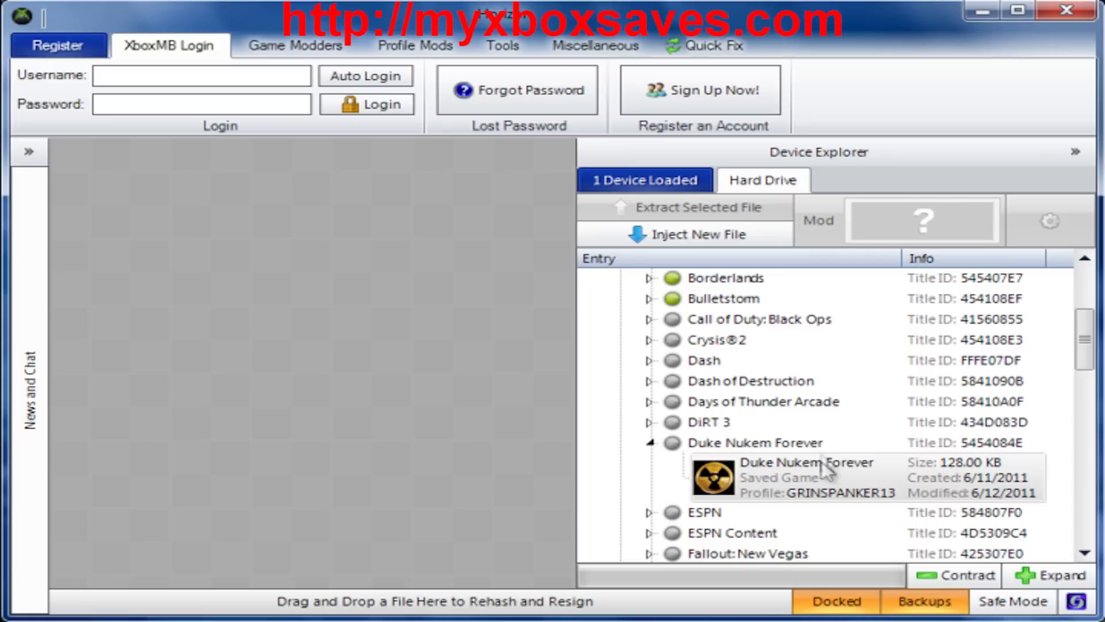
pyautogui.click(803, 478)
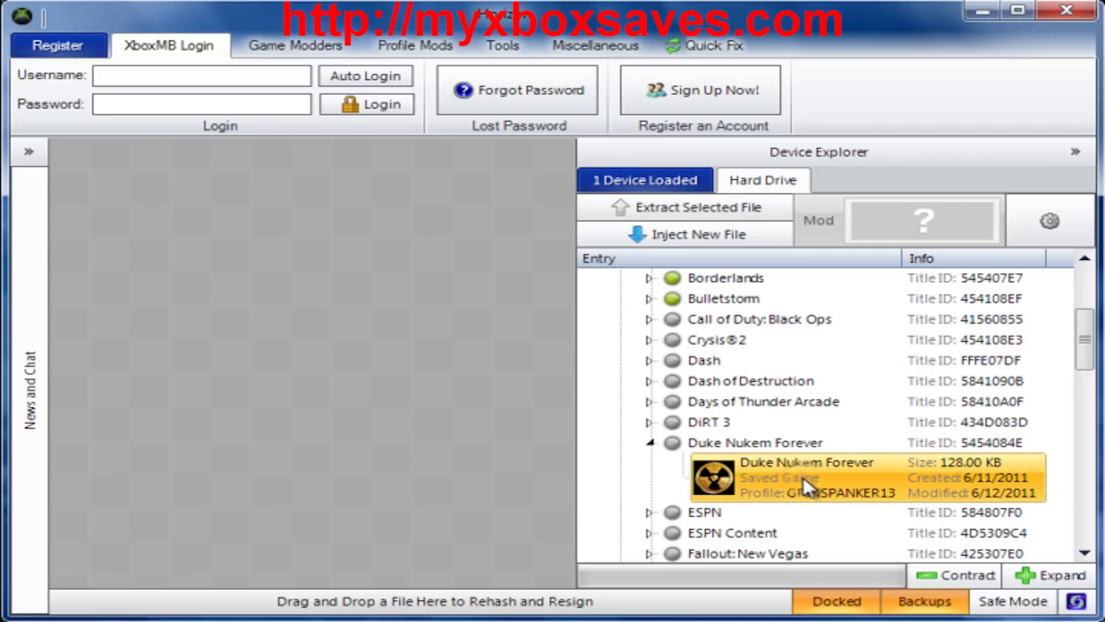
pyautogui.click(1058, 234)
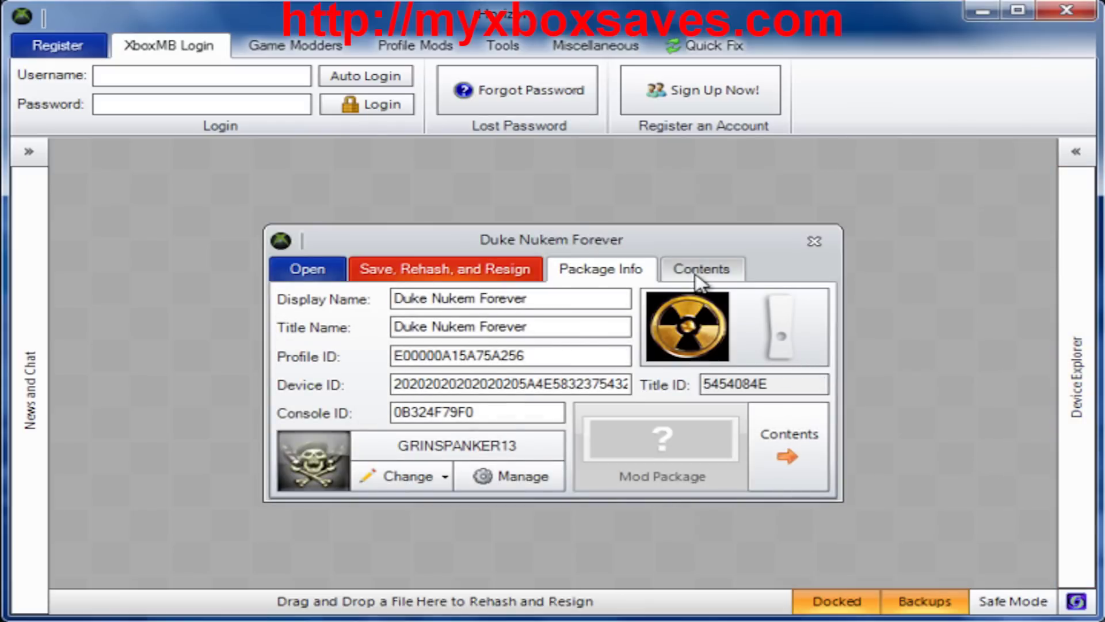
pyautogui.click(697, 282)
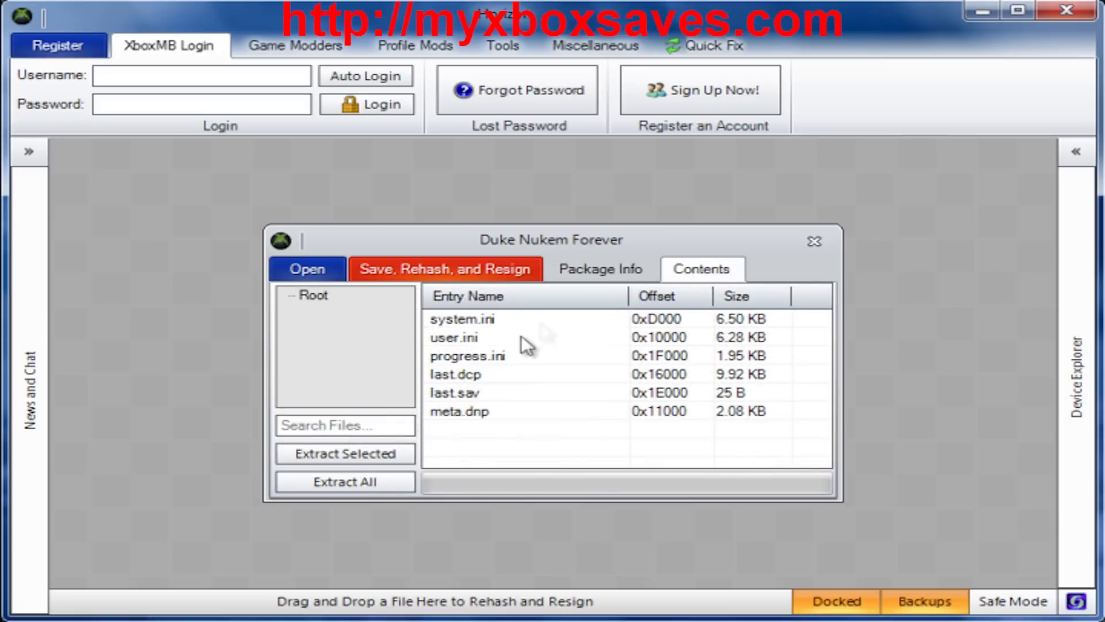
# - Extract progress.ini from the Duke Nukem Forever package to the Desktop, keeping the file name progress
pyautogui.click(479, 377)
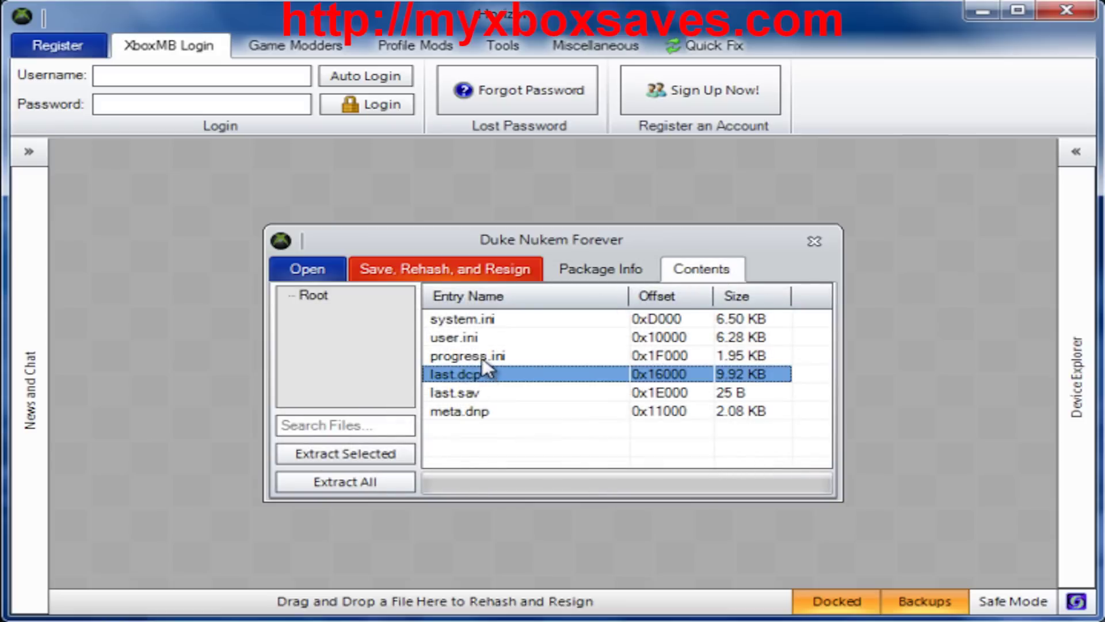
pyautogui.click(484, 357)
pyautogui.rightClick(485, 358)
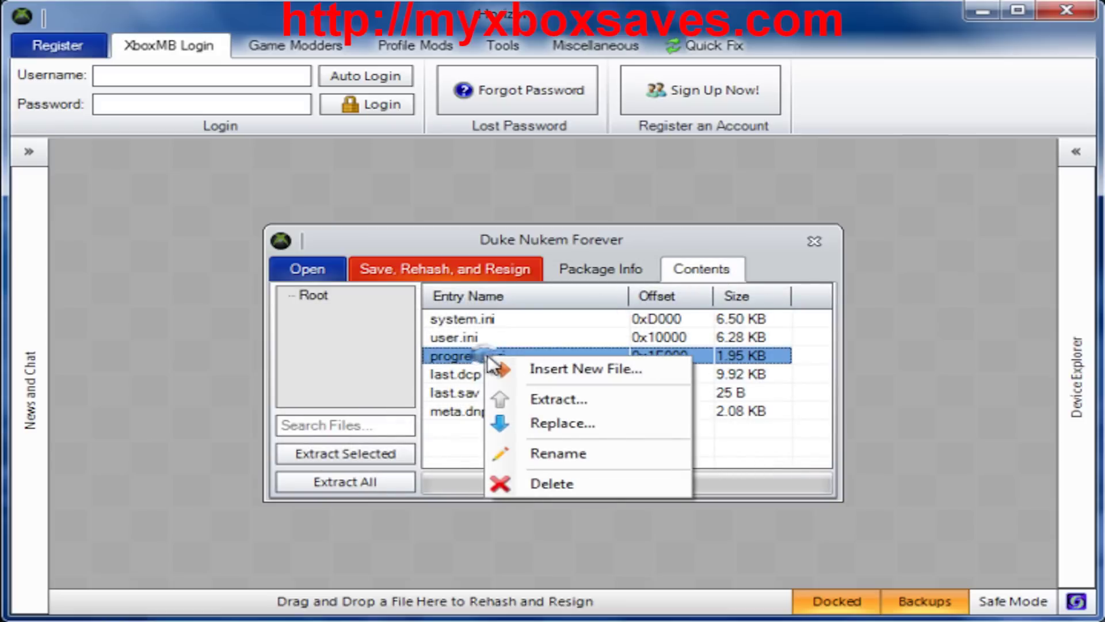
pyautogui.click(553, 422)
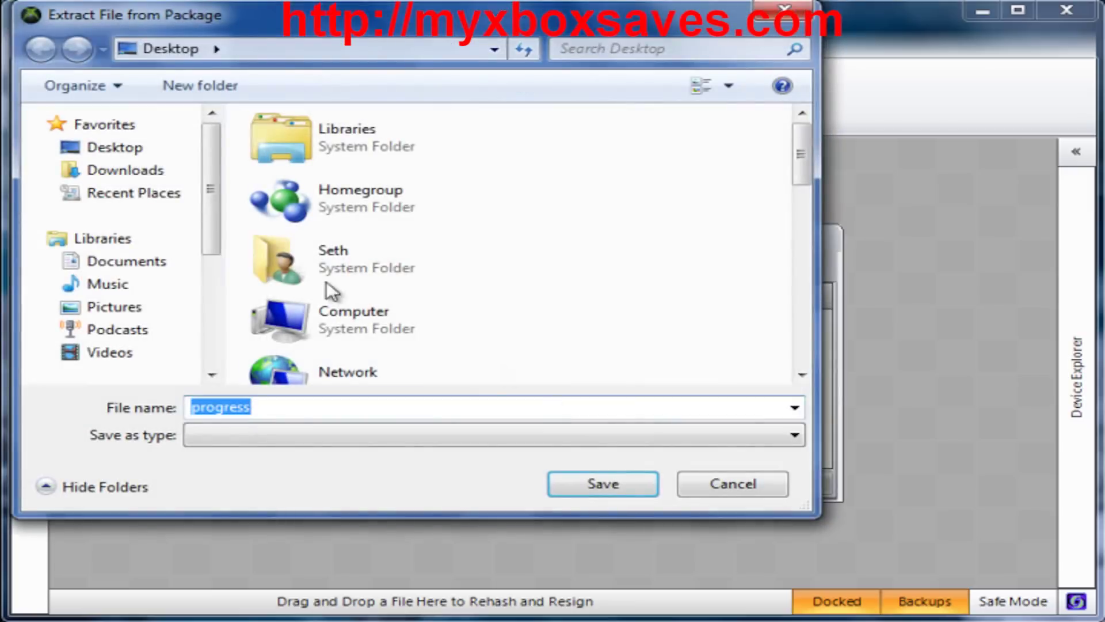
pyautogui.click(112, 147)
pyautogui.click(585, 487)
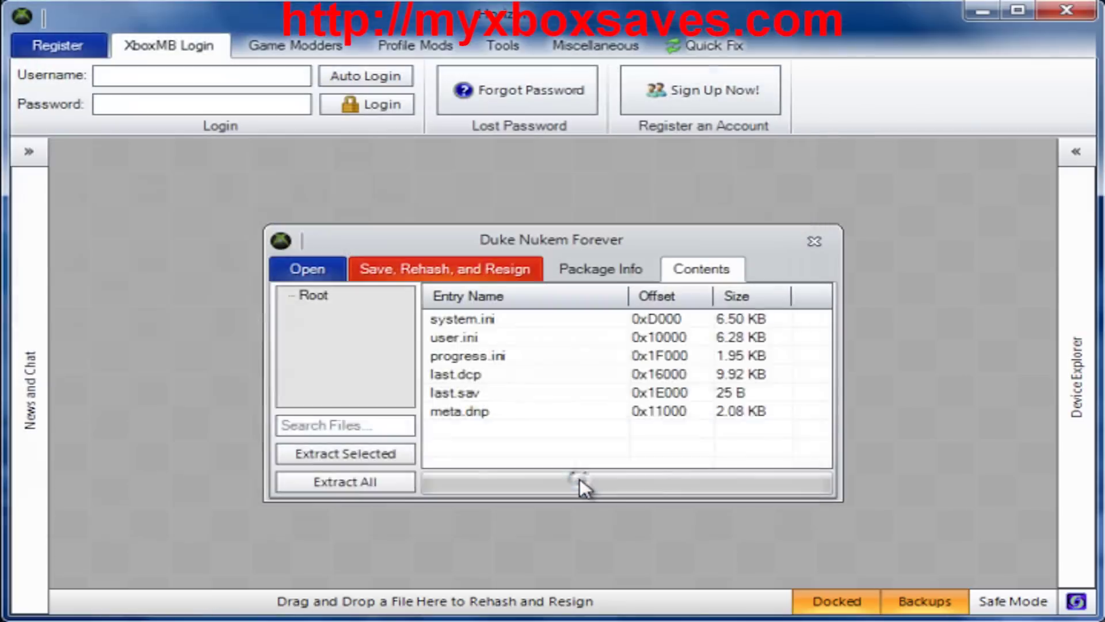
# - Extract last.dcp from the Duke Nukem Forever package to the Desktop under its own name
pyautogui.click(471, 403)
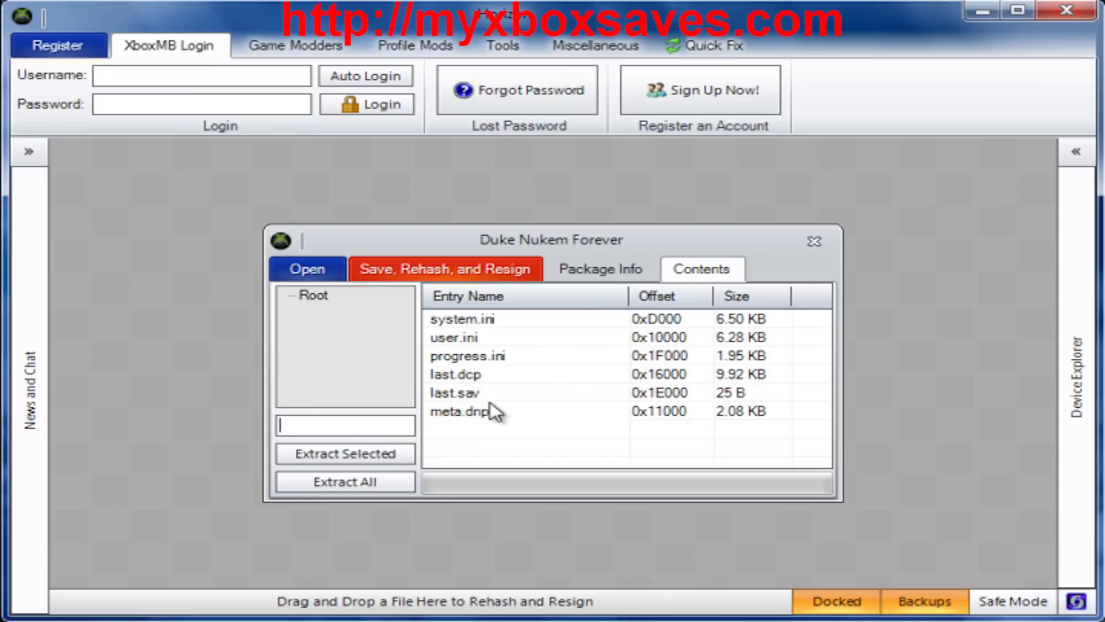
pyautogui.click(467, 379)
pyautogui.rightClick(467, 378)
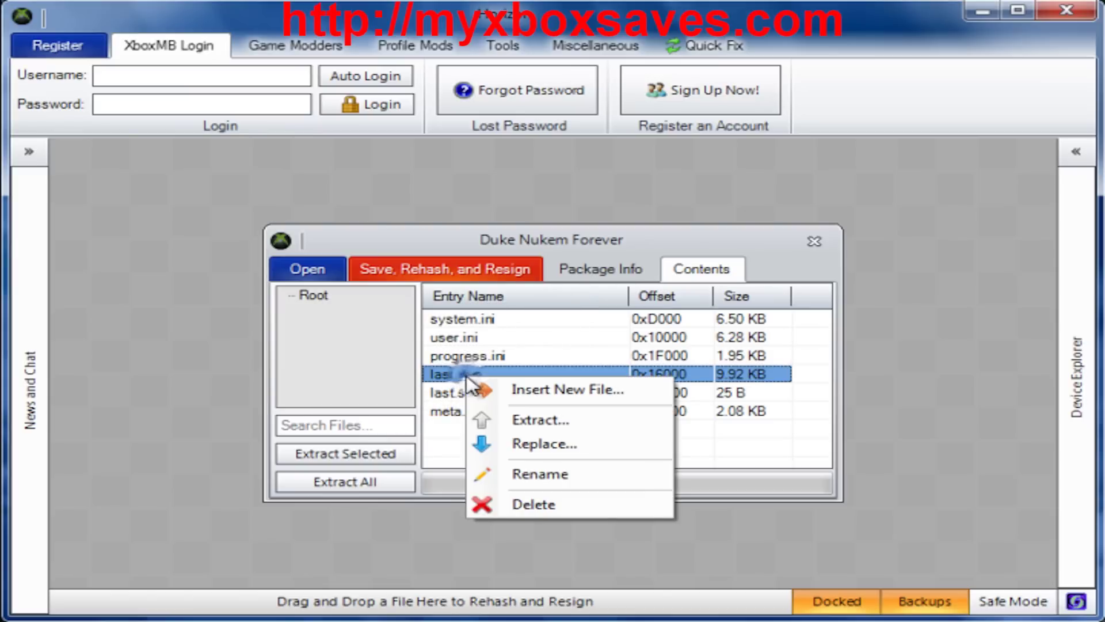
pyautogui.click(526, 420)
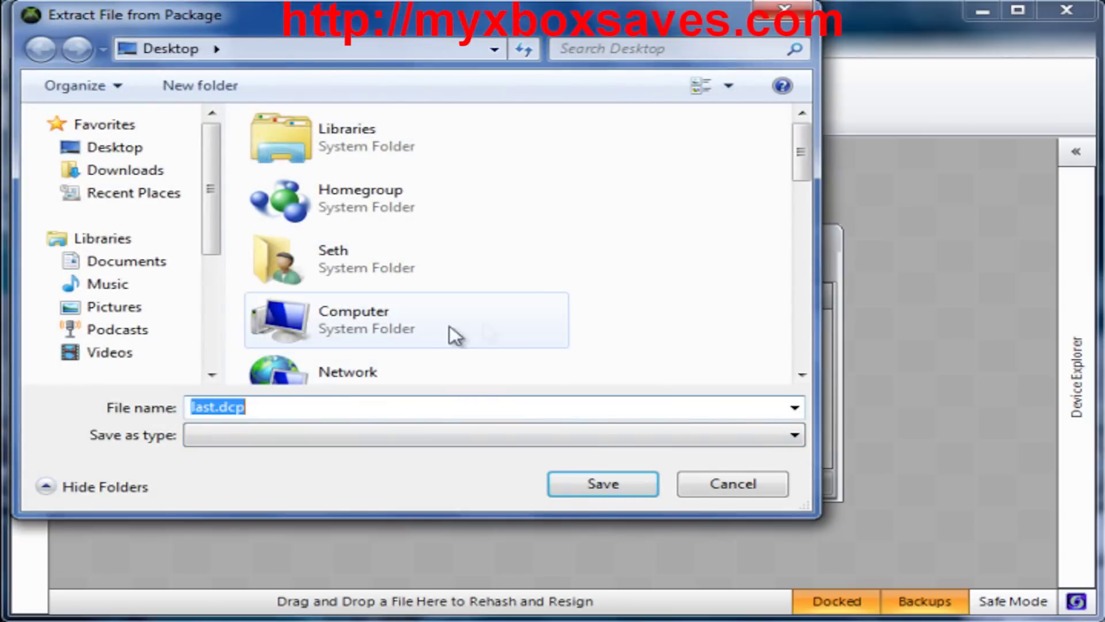
pyautogui.click(116, 148)
pyautogui.click(604, 485)
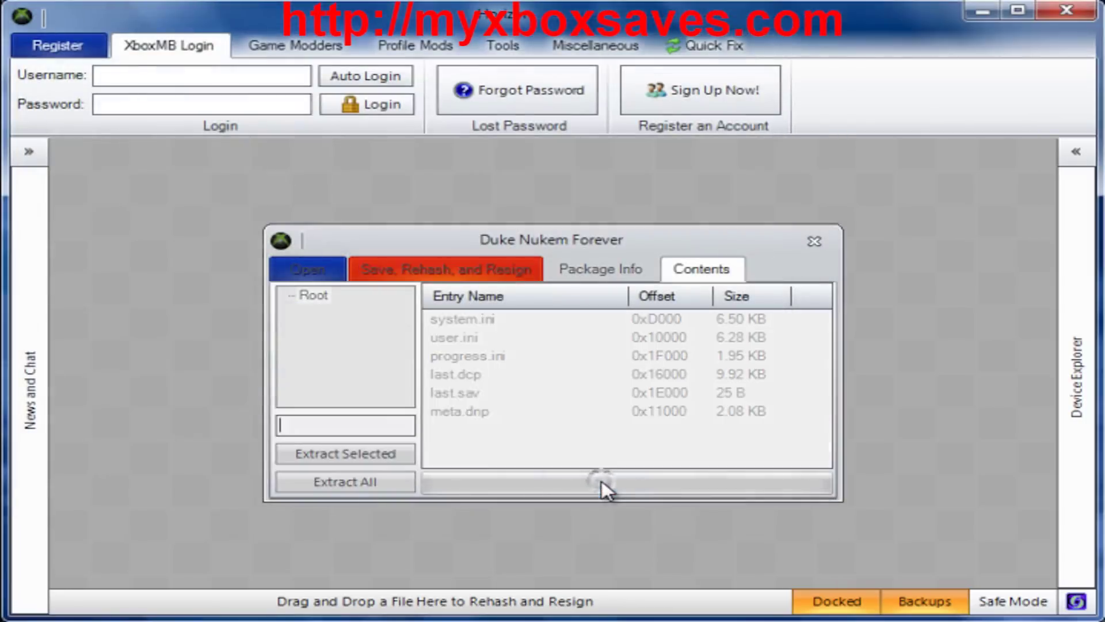
pyautogui.click(455, 403)
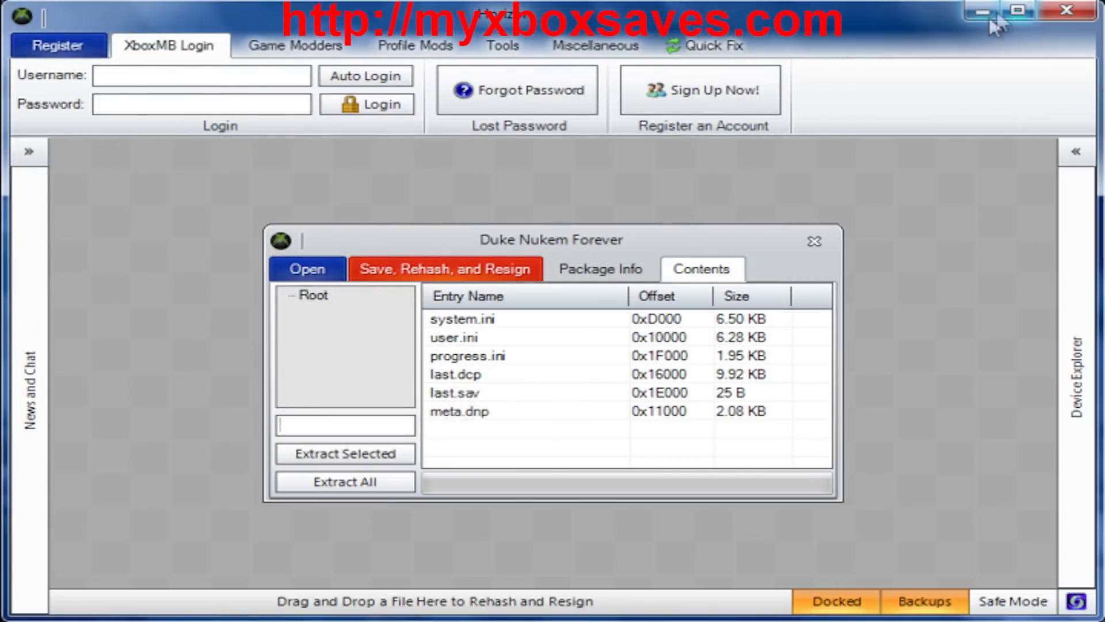
# - Minimize Horizon and open the extracted last.dcp file from the desktop in Notepad++
pyautogui.click(985, 16)
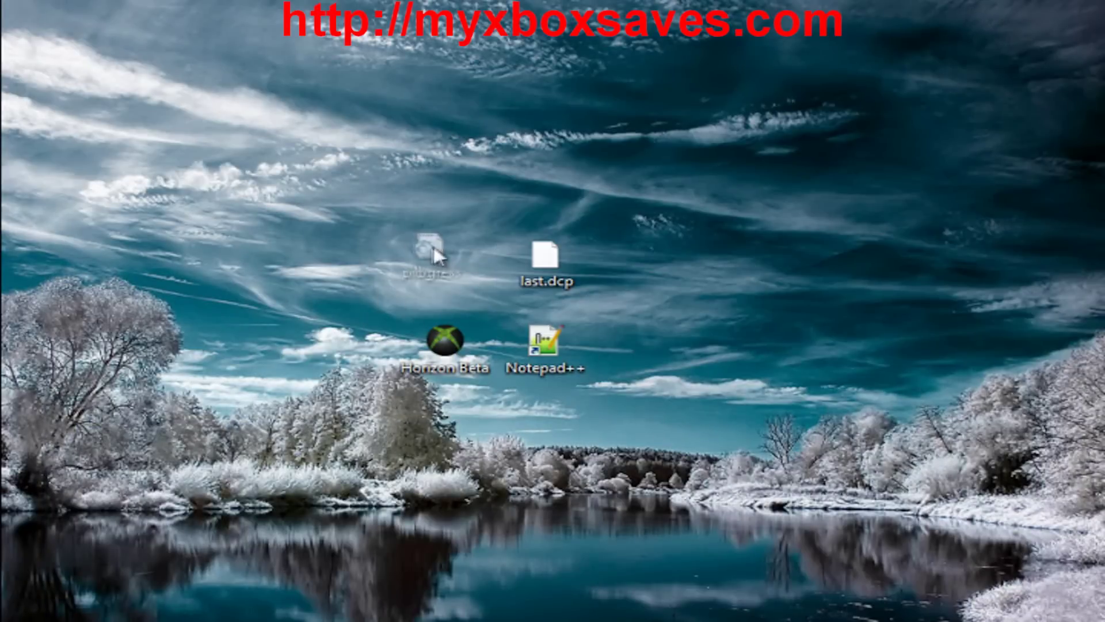
pyautogui.click(544, 345)
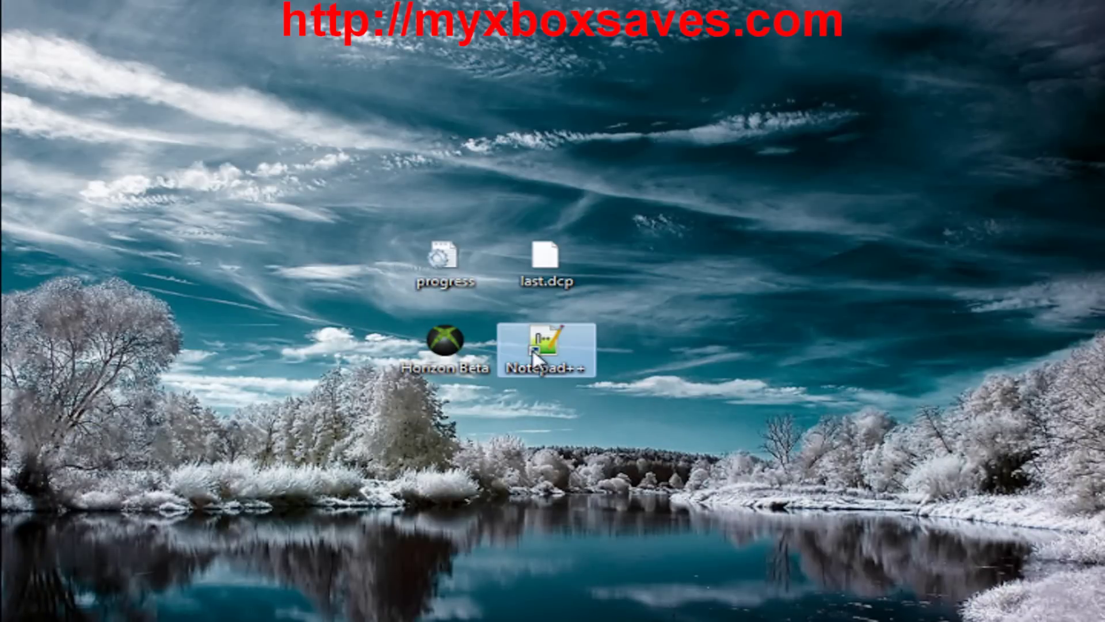
pyautogui.rightClick(543, 273)
pyautogui.rightClick(544, 264)
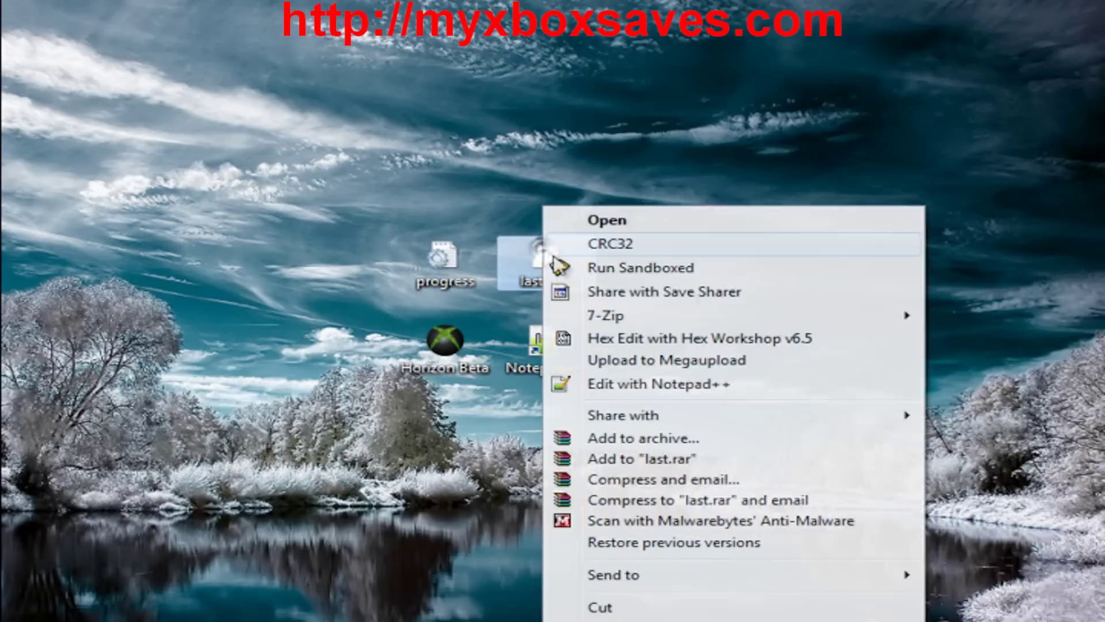
pyautogui.click(630, 382)
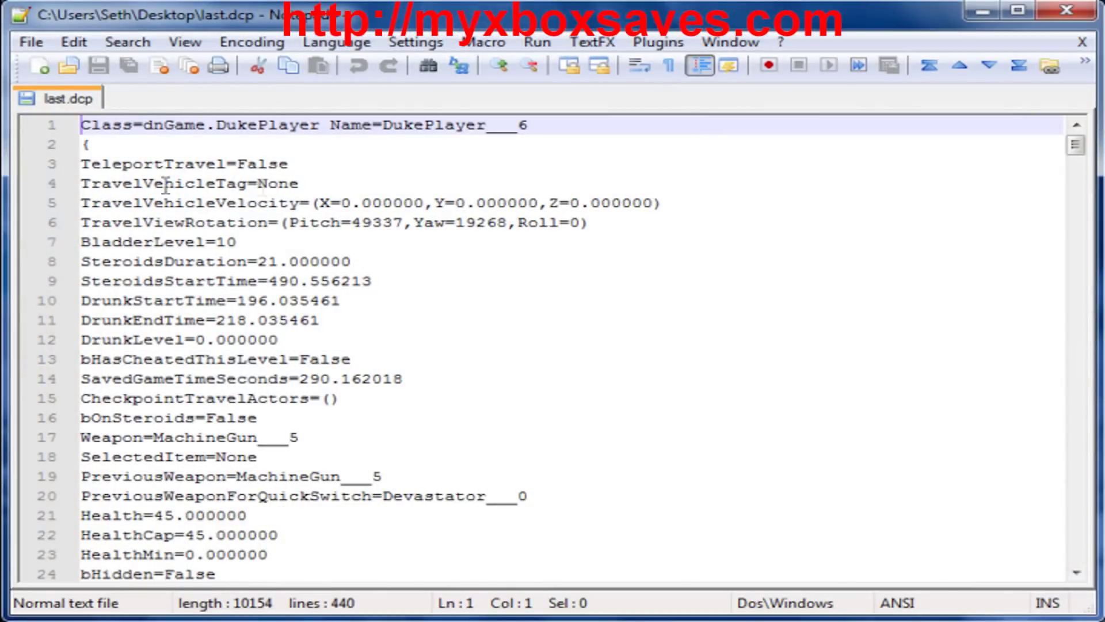
pyautogui.scroll(-2, 299, 271)
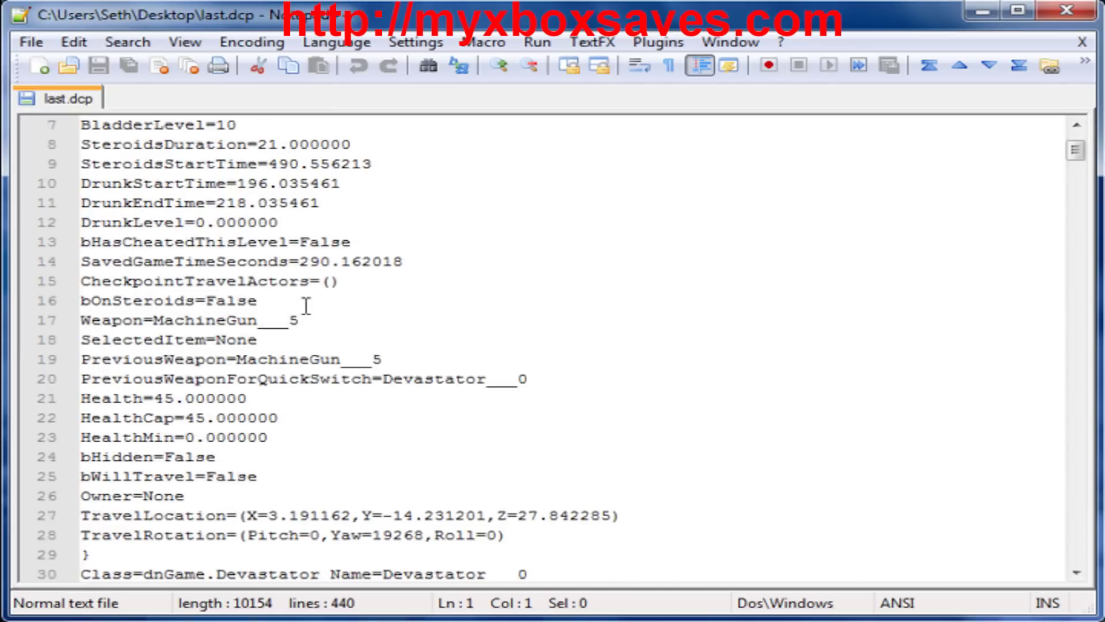
pyautogui.moveTo(296, 418); pyautogui.dragTo(83, 401)
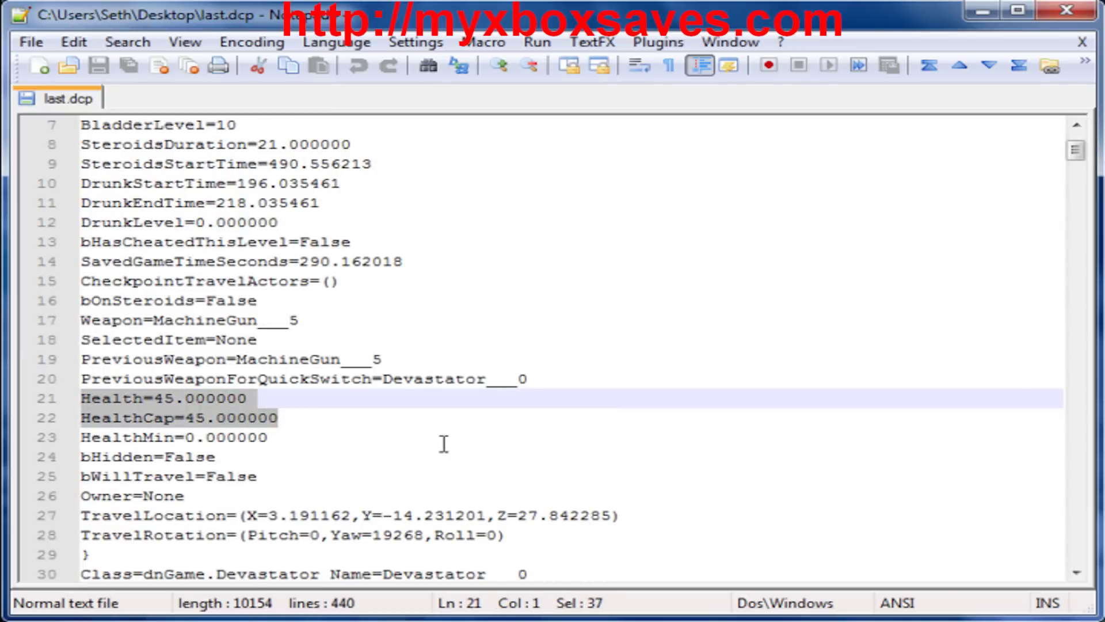
pyautogui.click(173, 398)
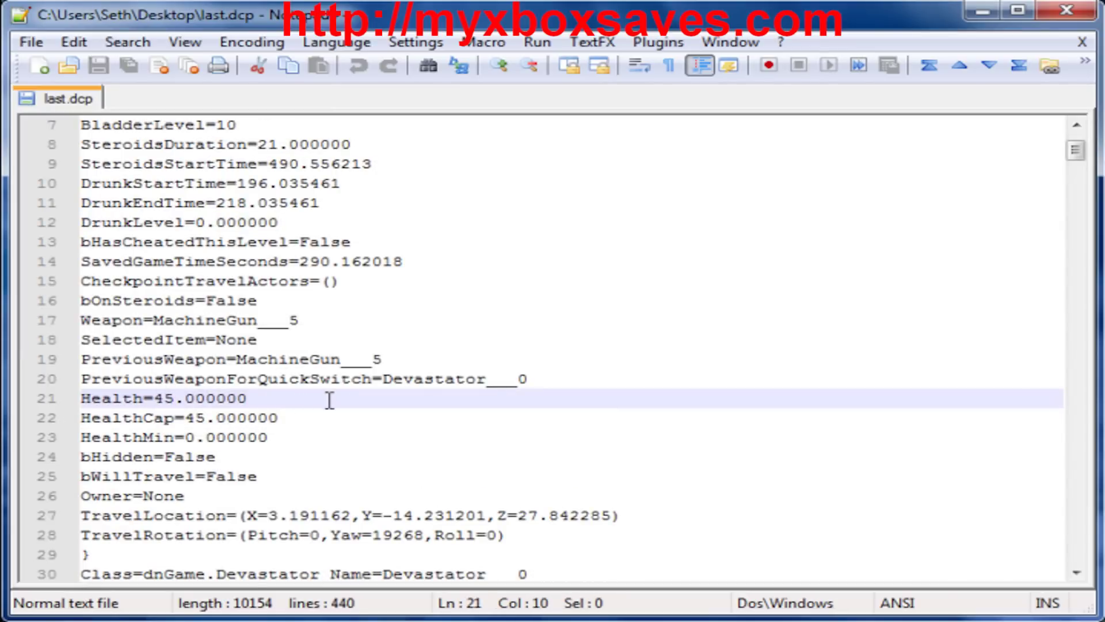
pyautogui.press('BackSpace')
pyautogui.press('BackSpace')
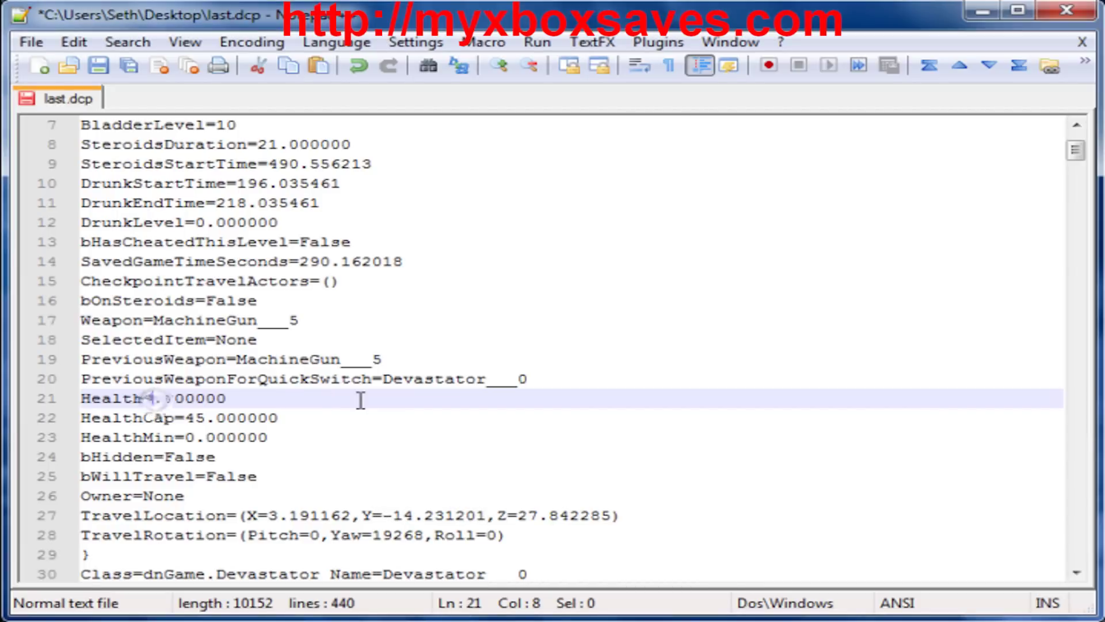
pyautogui.hotkey('ctrl', 'v')
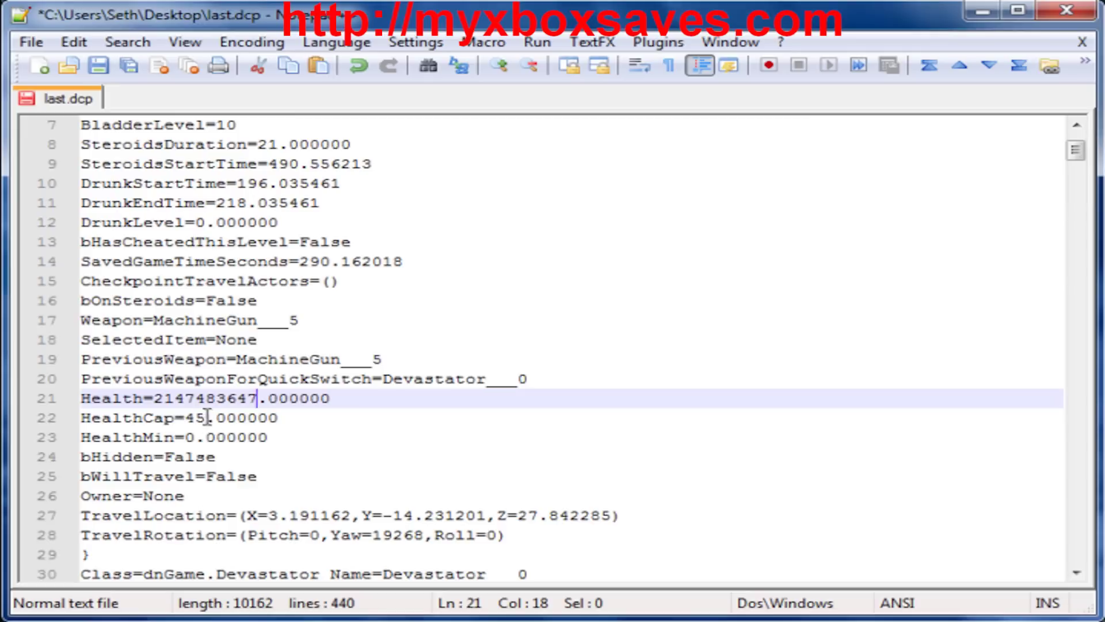
pyautogui.moveTo(205, 415); pyautogui.dragTo(191, 413)
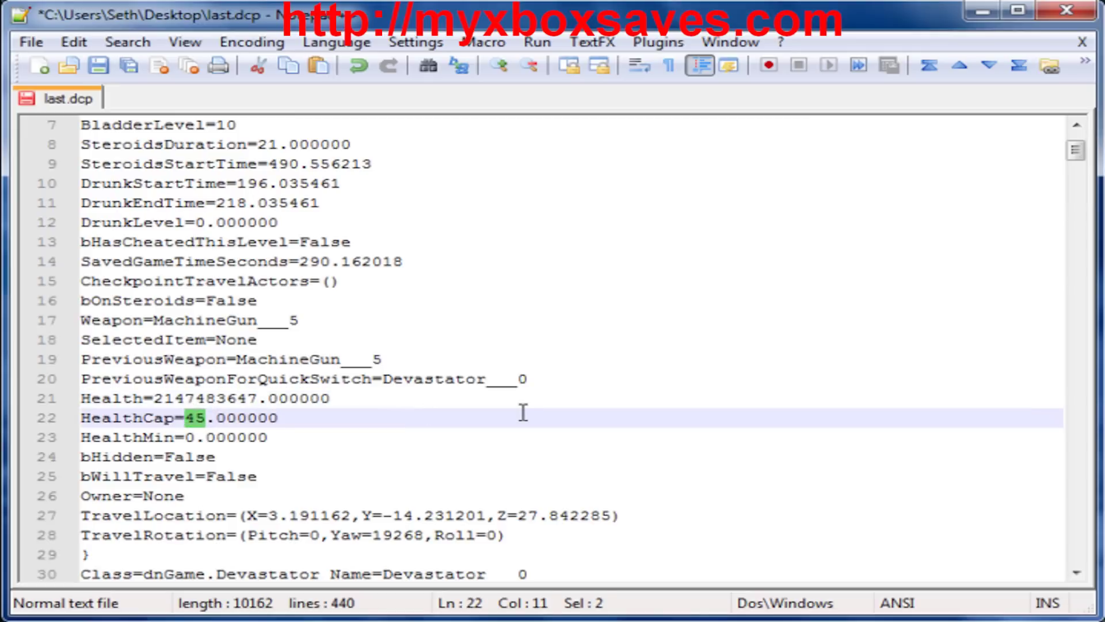
pyautogui.hotkey('ctrl', 'v')
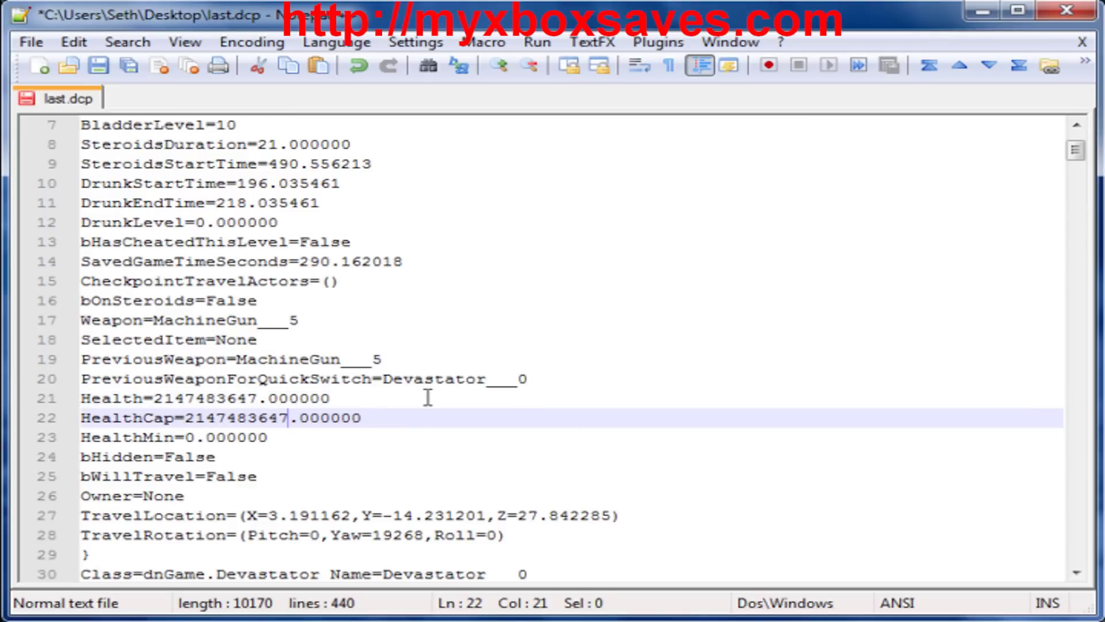
# - Examine the DukePlayer's Weapon and PreviousWeaponForQuickSwitch entries to see which weapons are carried
pyautogui.scroll(-5, 430, 397)
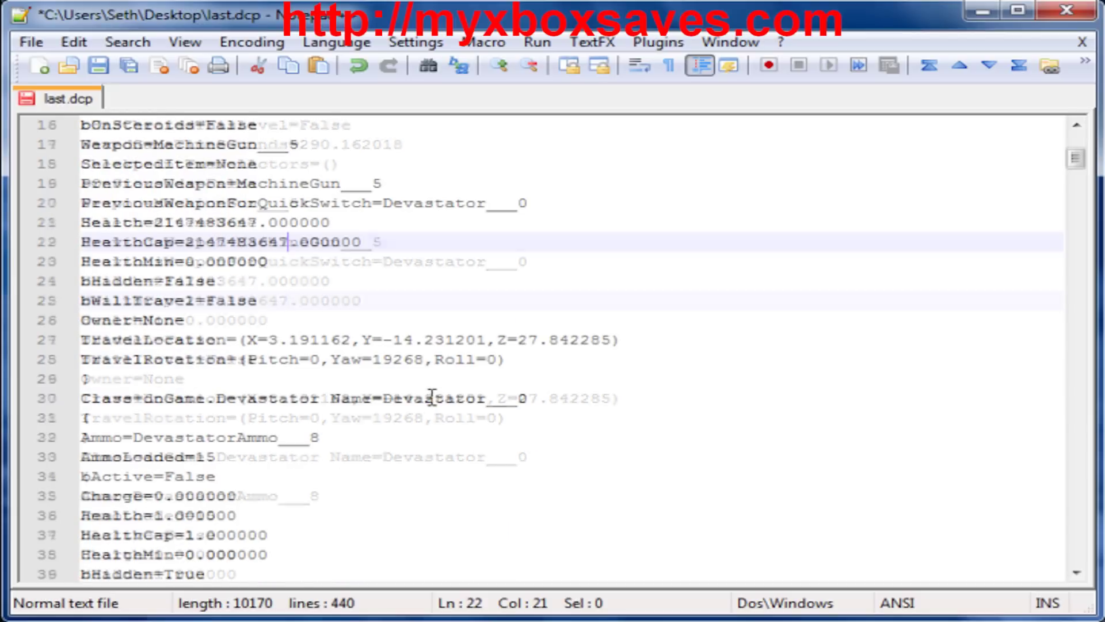
pyautogui.scroll(3, 432, 398)
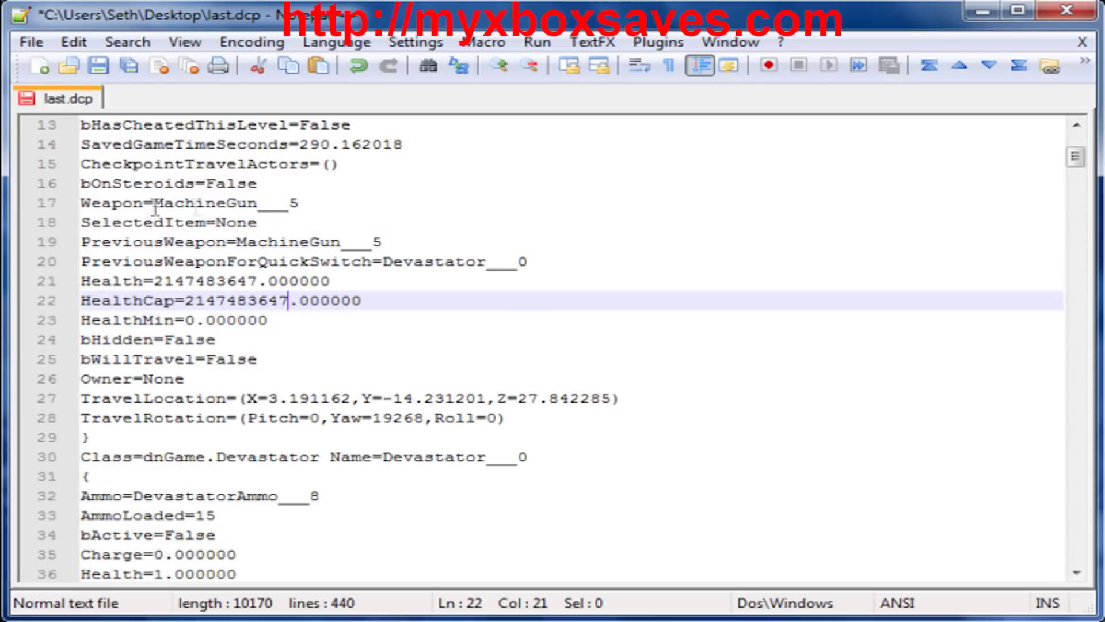
pyautogui.click(317, 203)
pyautogui.hotkey('shift', 'Left')
pyautogui.hotkey('shift', 'Left')
pyautogui.hotkey('shift', 'Left')
pyautogui.hotkey('shift', 'Left')
pyautogui.hotkey('shift', 'Left')
pyautogui.hotkey('shift', 'Left')
pyautogui.hotkey('shift', 'Left')
pyautogui.hotkey('shift', 'Left')
pyautogui.hotkey('shift', 'Left')
pyautogui.hotkey('shift', 'Left')
pyautogui.hotkey('shift', 'Left')
pyautogui.hotkey('shift', 'Left')
pyautogui.hotkey('shift', 'Left')
pyautogui.hotkey('shift', 'Left')
pyautogui.hotkey('shift', 'Left')
pyautogui.hotkey('shift', 'Left')
pyautogui.hotkey('shift', 'Left')
pyautogui.hotkey('shift', 'Left')
pyautogui.hotkey('shift', 'Left')
pyautogui.hotkey('shift', 'Left')
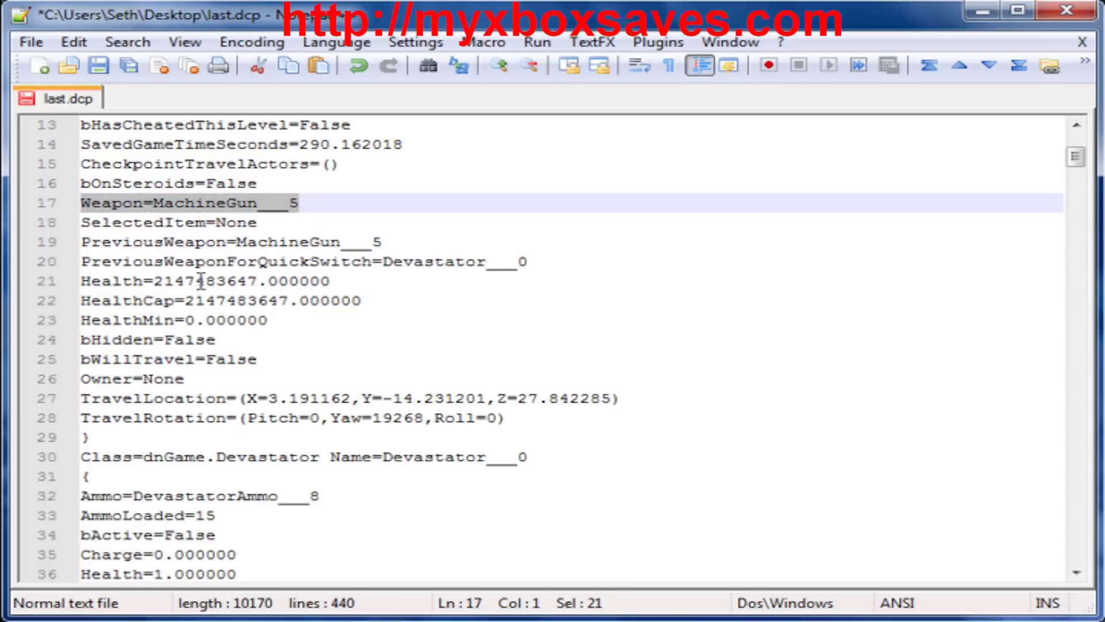
pyautogui.moveTo(561, 265); pyautogui.dragTo(382, 263)
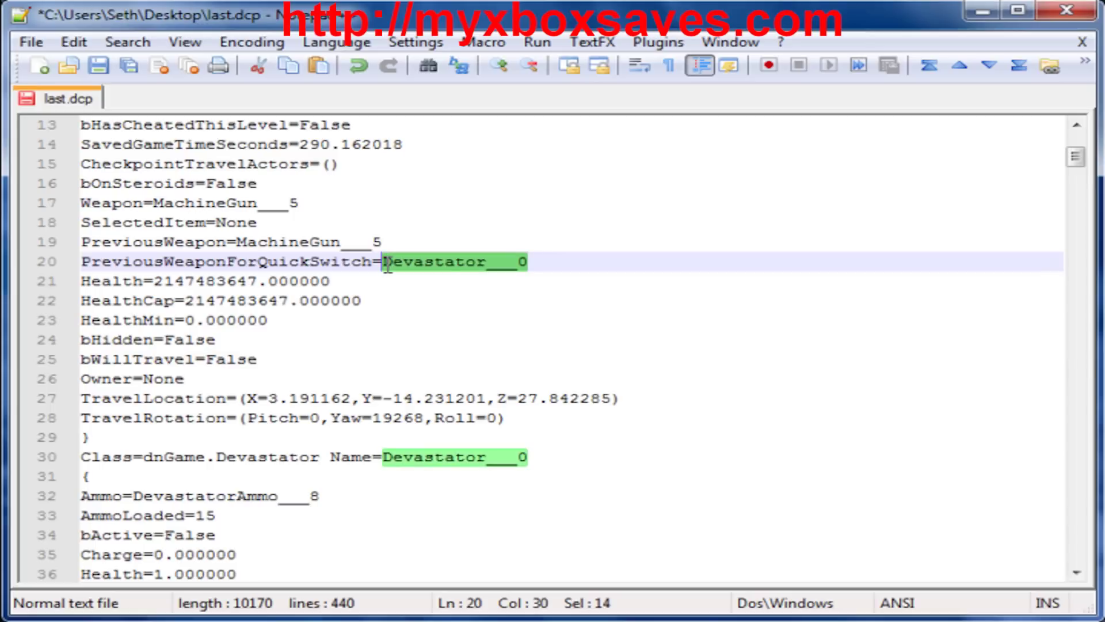
pyautogui.scroll(-4, 618, 373)
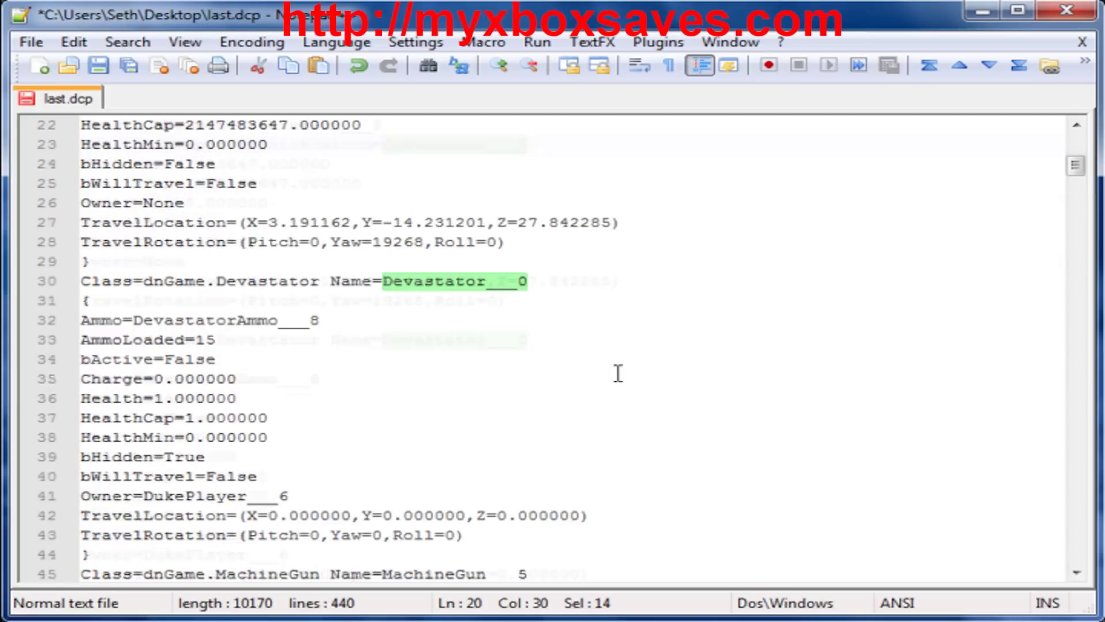
pyautogui.moveTo(218, 281); pyautogui.dragTo(196, 282)
pyautogui.hotkey('ctrl', 'v')
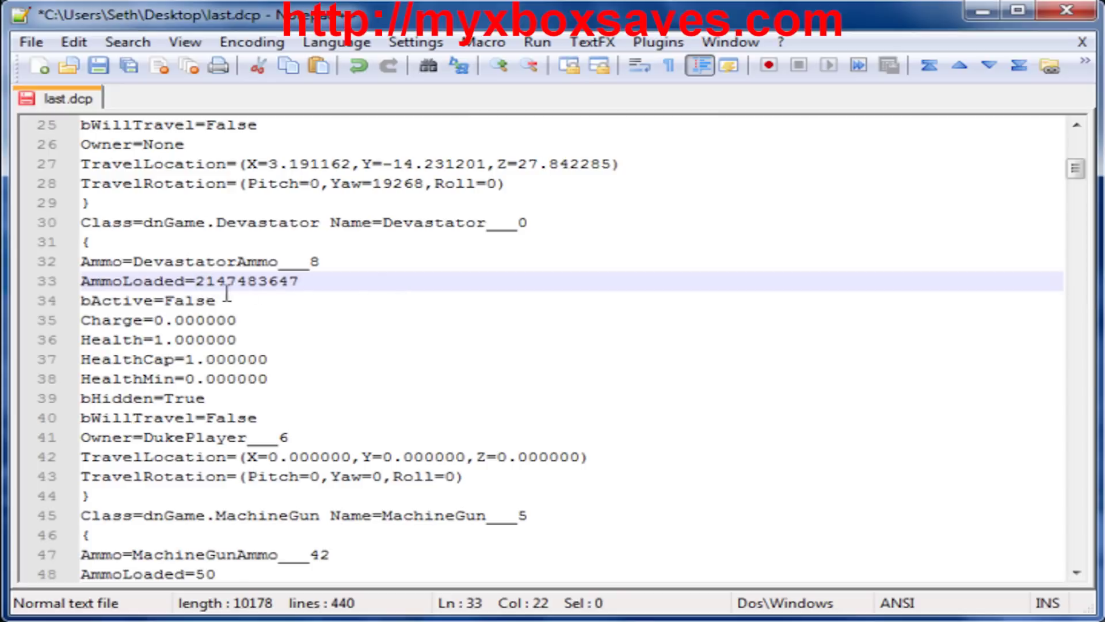
pyautogui.moveTo(174, 320); pyautogui.dragTo(154, 320)
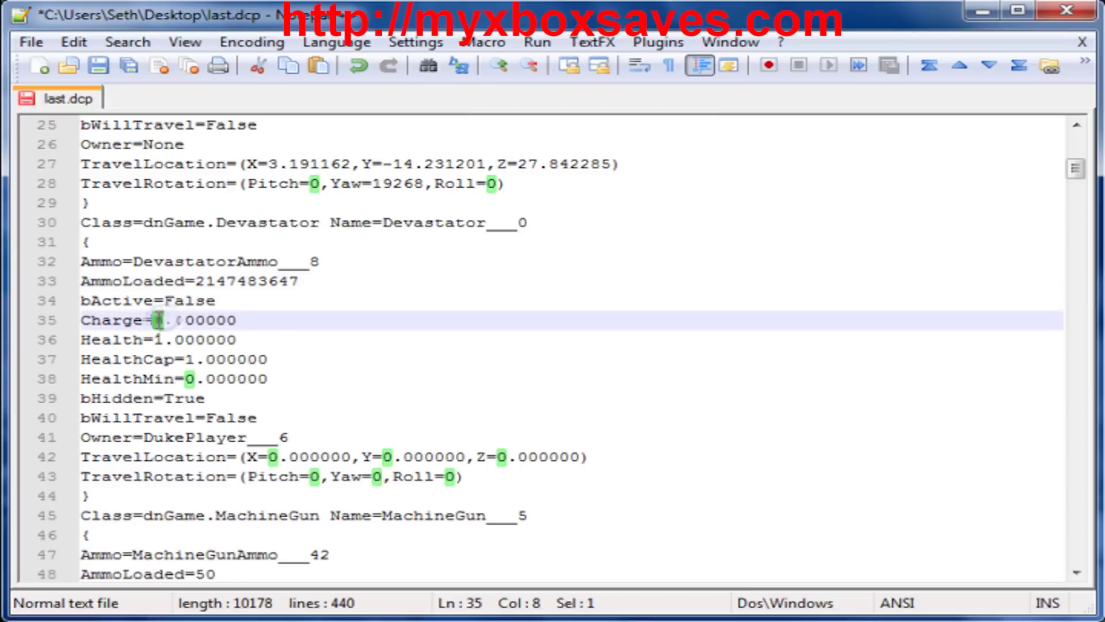
pyautogui.hotkey('ctrl', 'v')
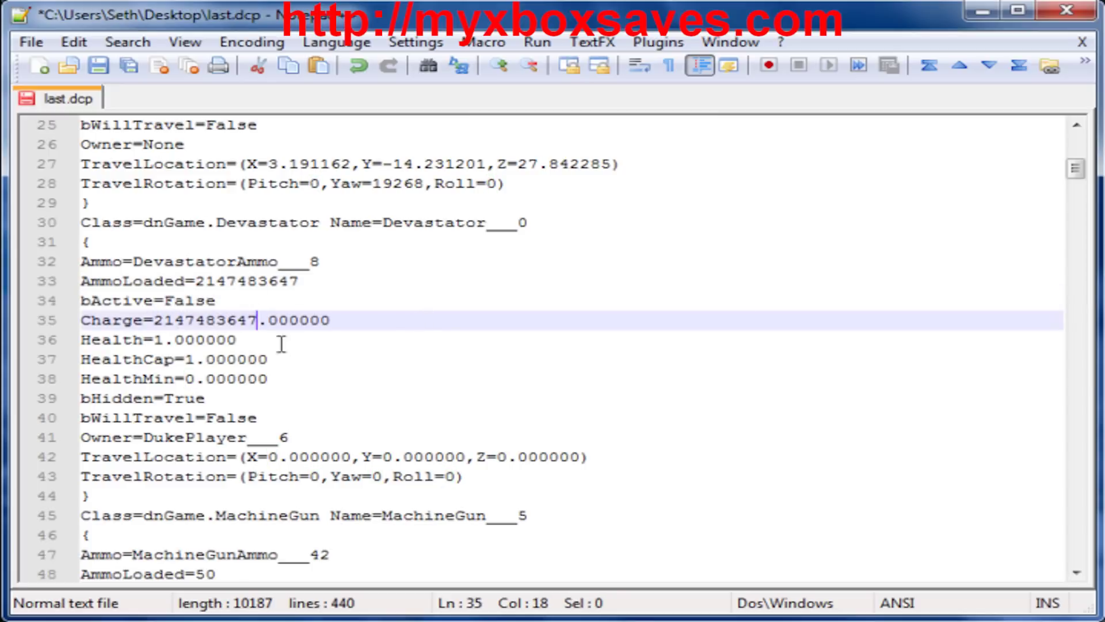
pyautogui.scroll(-4, 384, 403)
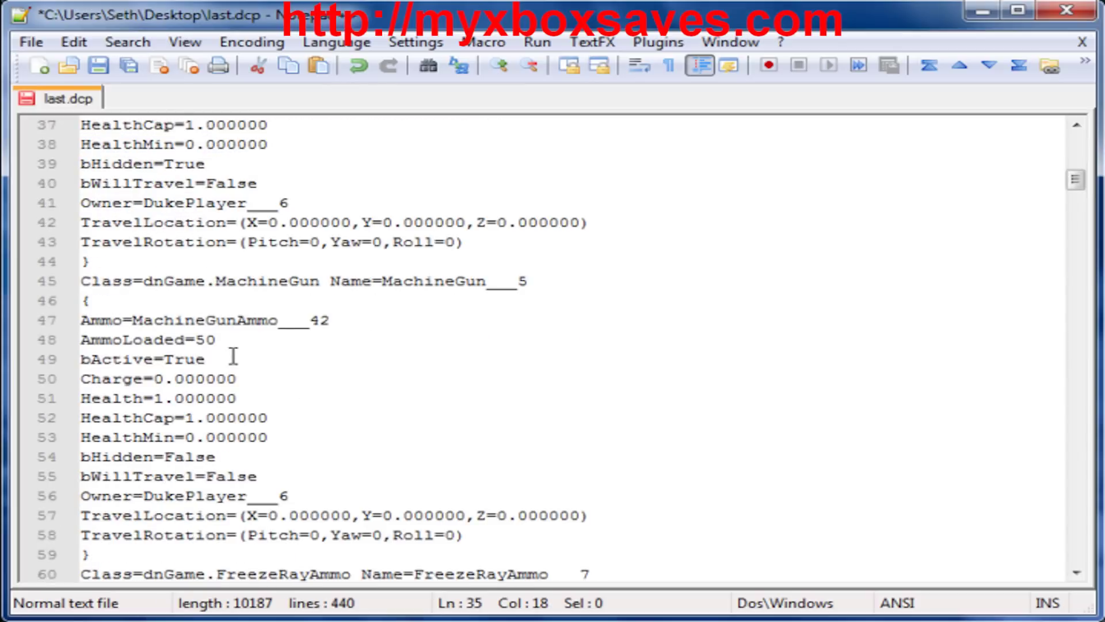
pyautogui.moveTo(341, 320); pyautogui.dragTo(134, 321)
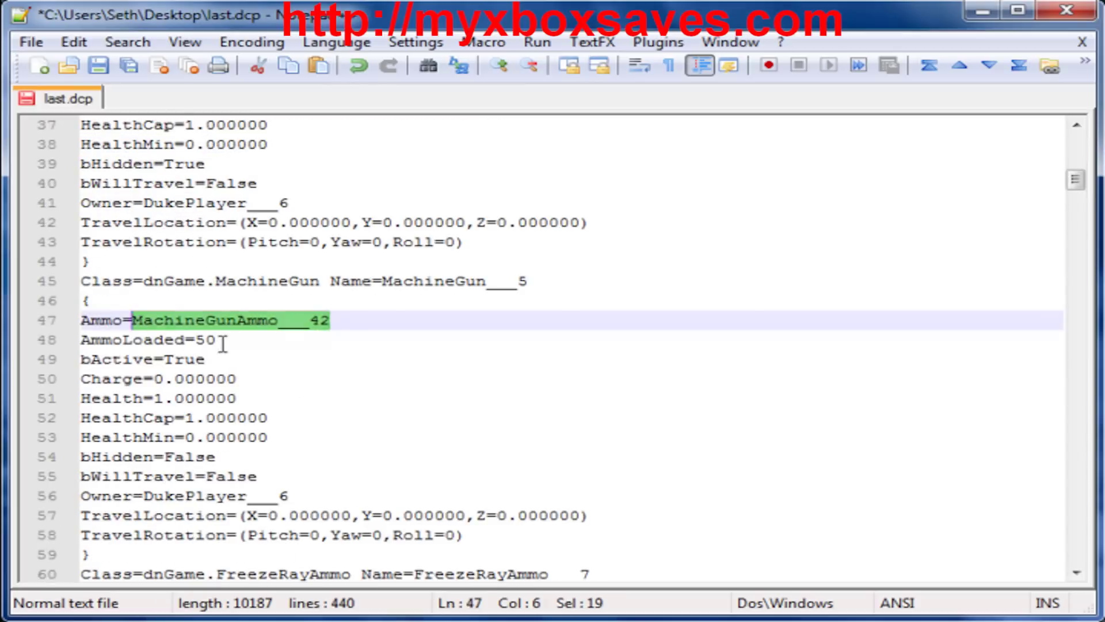
pyautogui.moveTo(218, 341); pyautogui.dragTo(195, 341)
pyautogui.hotkey('ctrl', 'v')
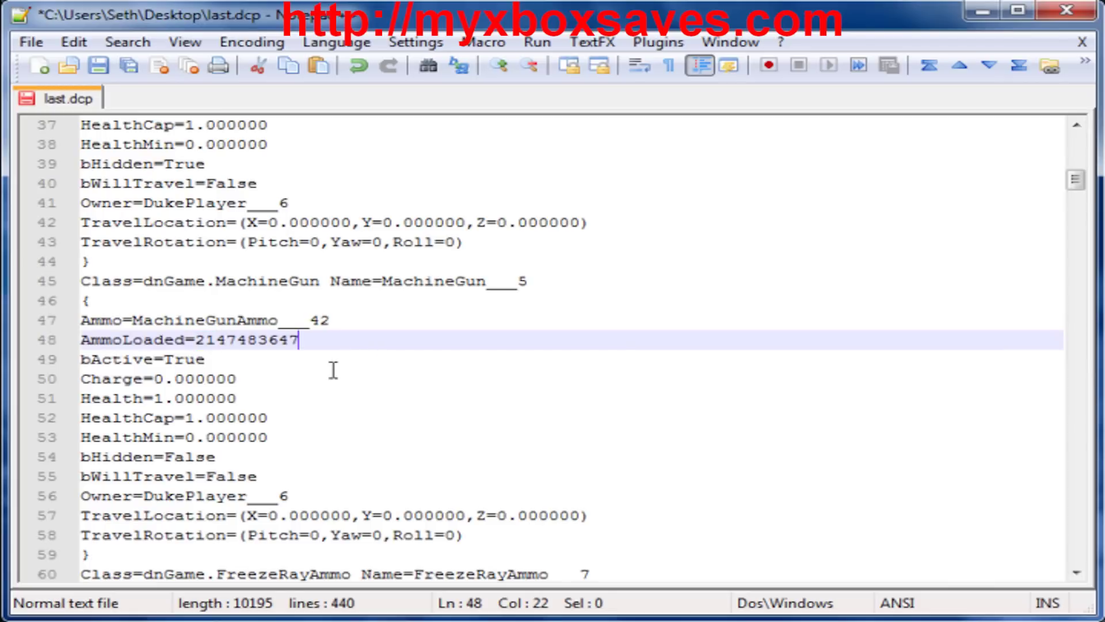
pyautogui.doubleClick(170, 378)
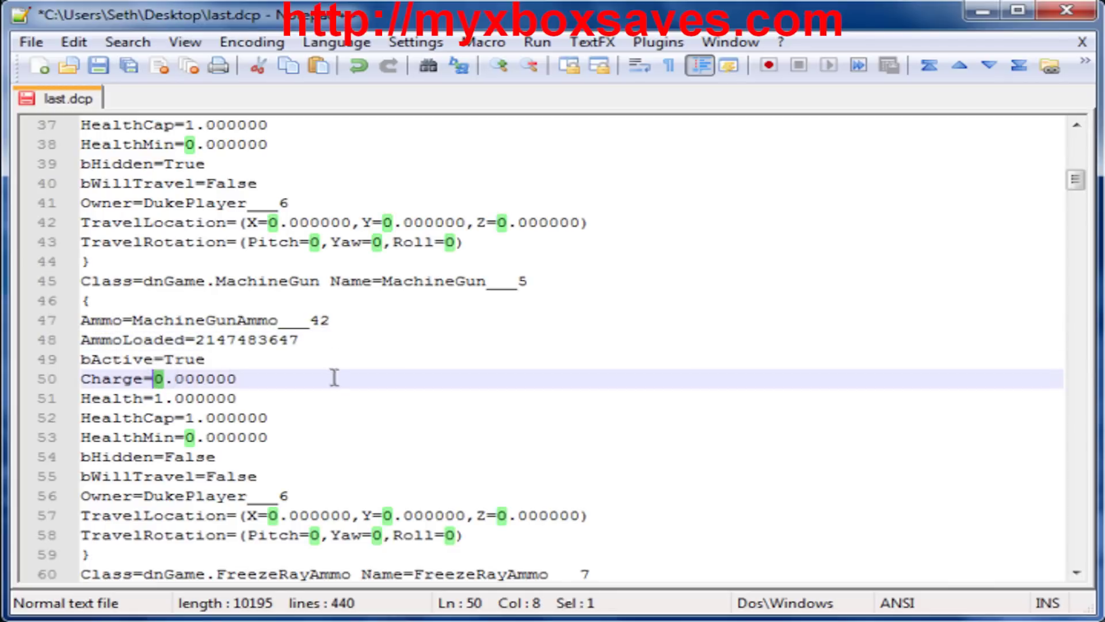
pyautogui.hotkey('ctrl', 'v')
# - Find the DevastatorAmmo___8 block that the Devastator's Ammo entry refers to and set its Charge to 2147483647.000000
pyautogui.scroll(-5, 385, 410)
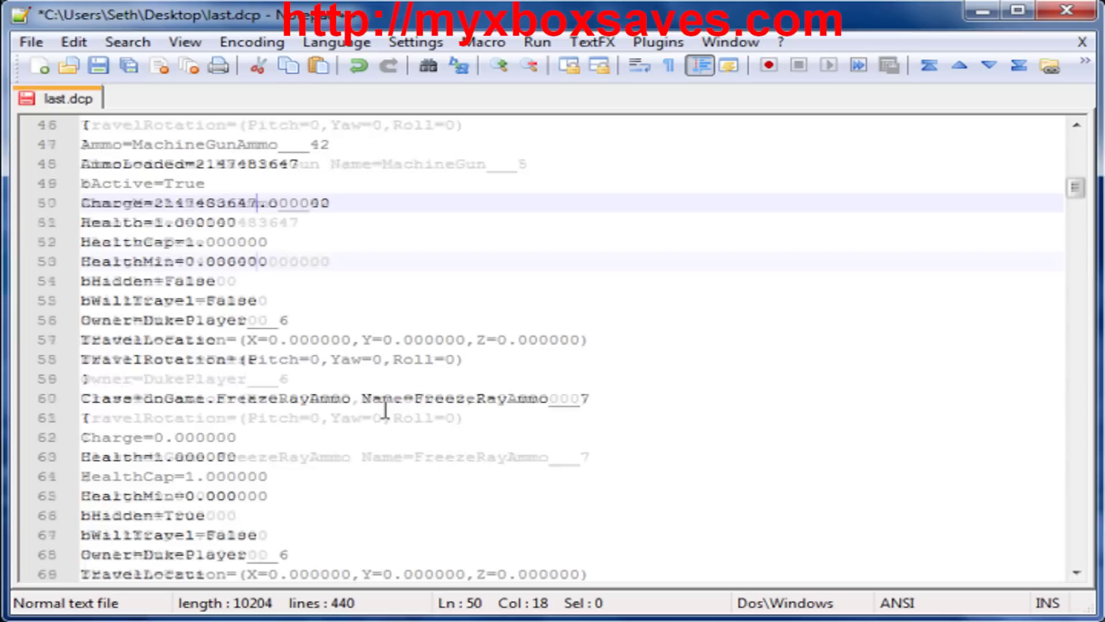
pyautogui.scroll(-4, 385, 410)
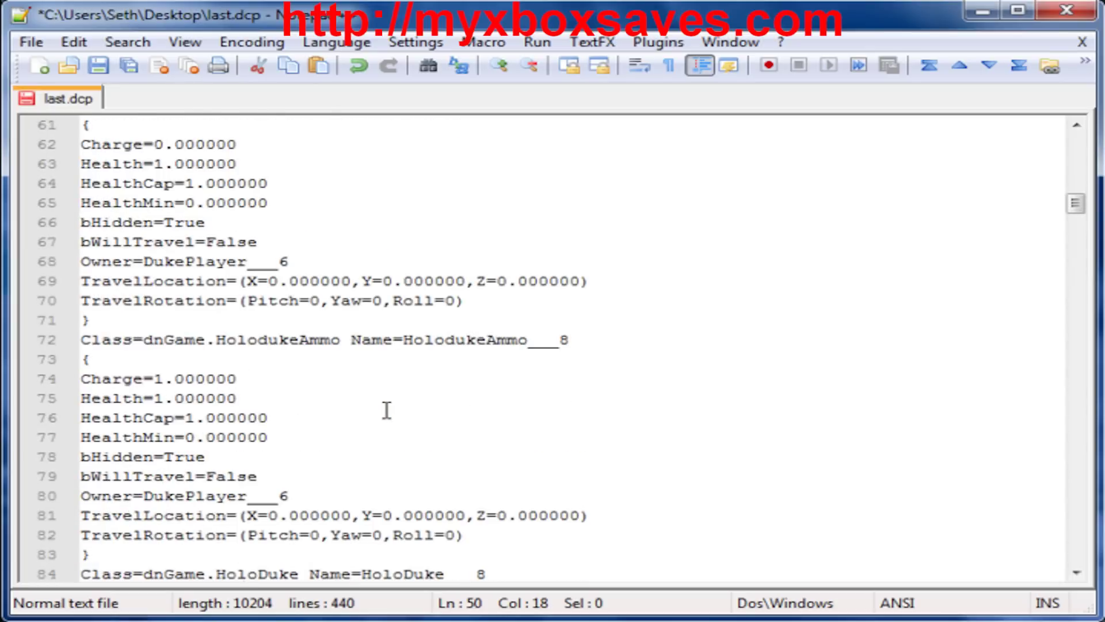
pyautogui.scroll(4, 389, 409)
pyautogui.scroll(10, 389, 410)
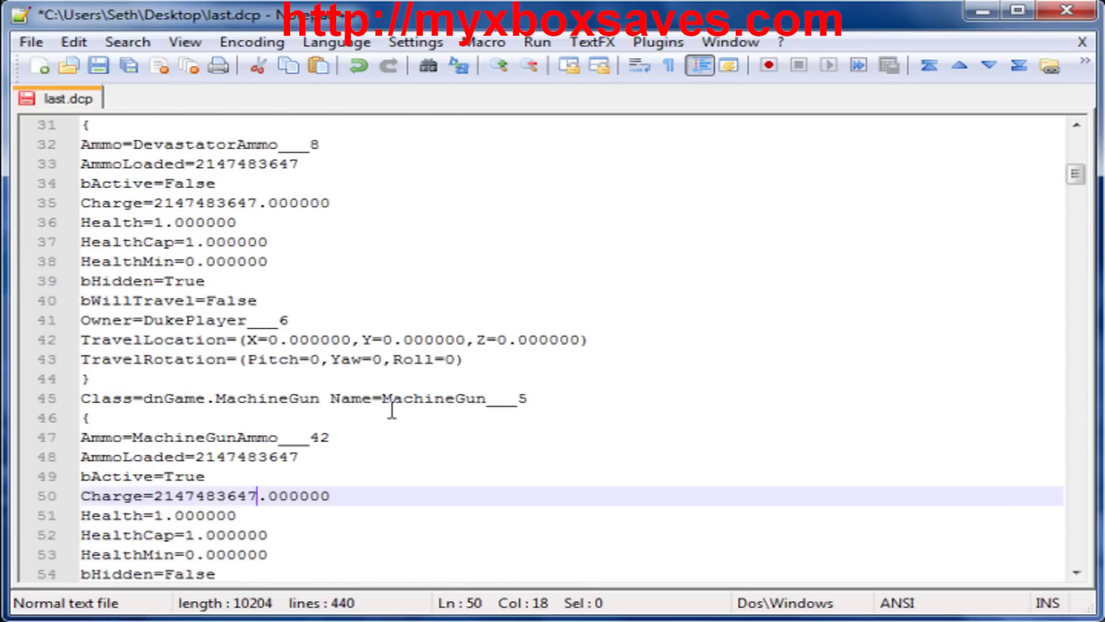
pyautogui.scroll(2, 391, 409)
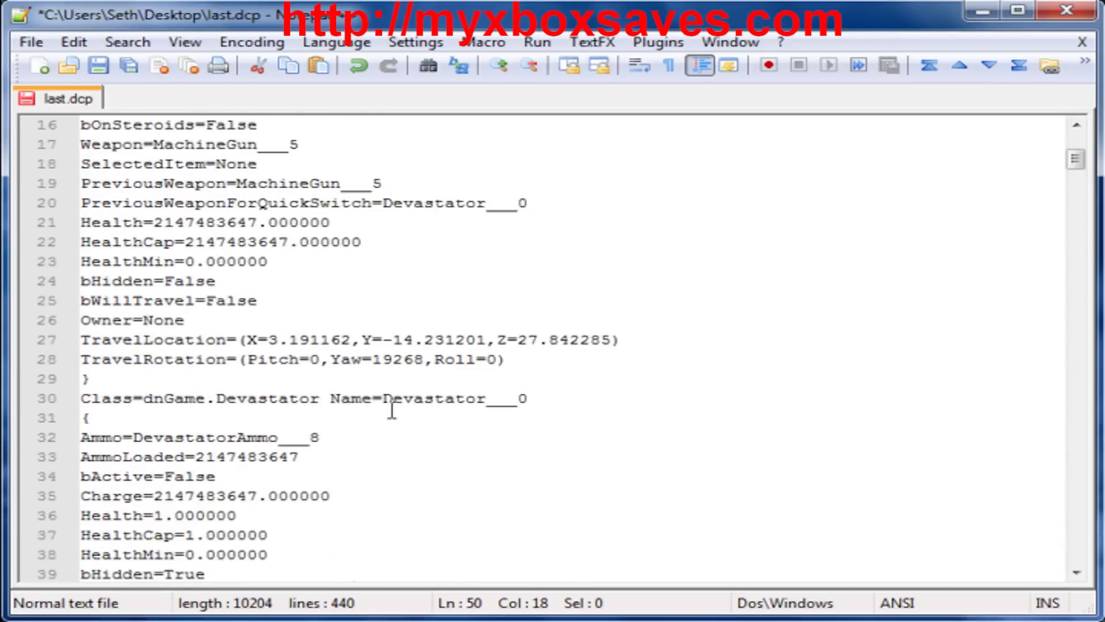
pyautogui.moveTo(531, 398); pyautogui.dragTo(443, 399)
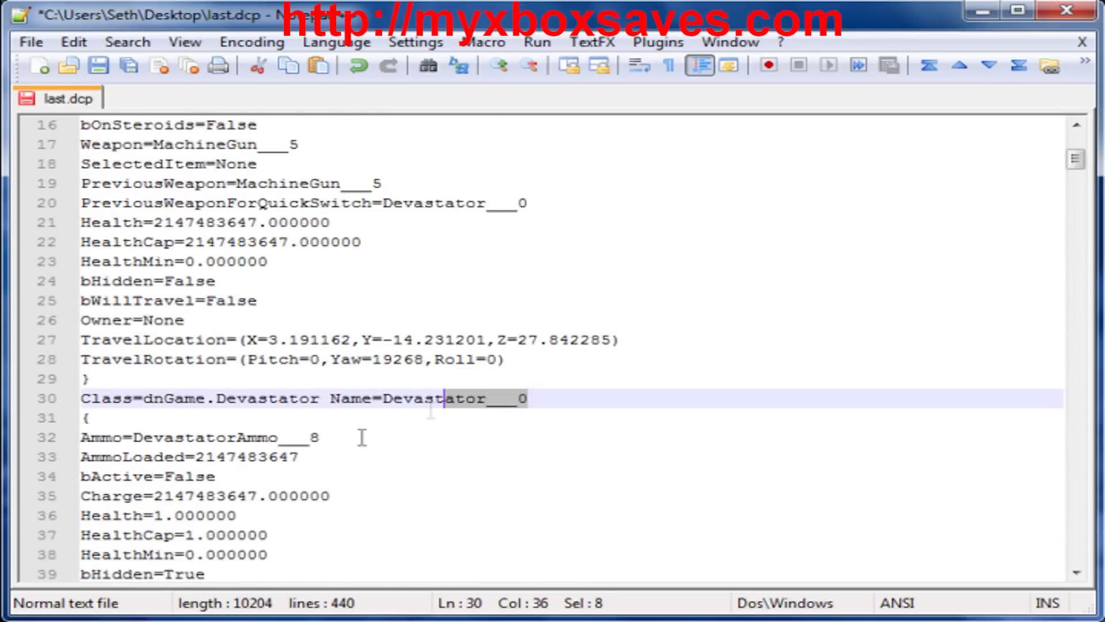
pyautogui.moveTo(331, 437); pyautogui.dragTo(134, 440)
pyautogui.scroll(-18, 452, 451)
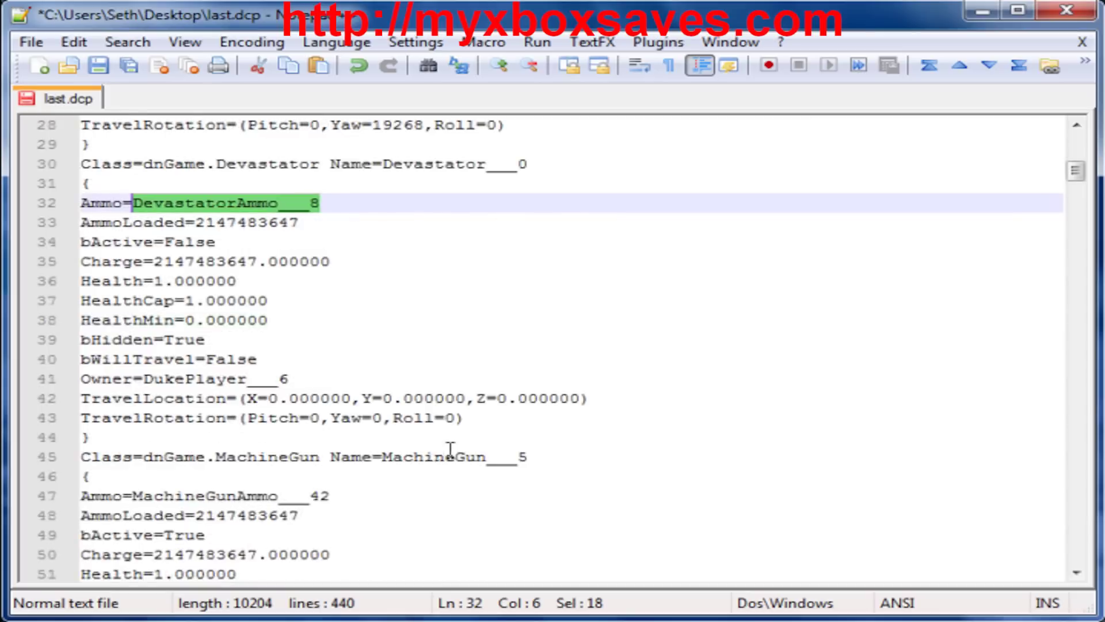
pyautogui.scroll(-20, 455, 451)
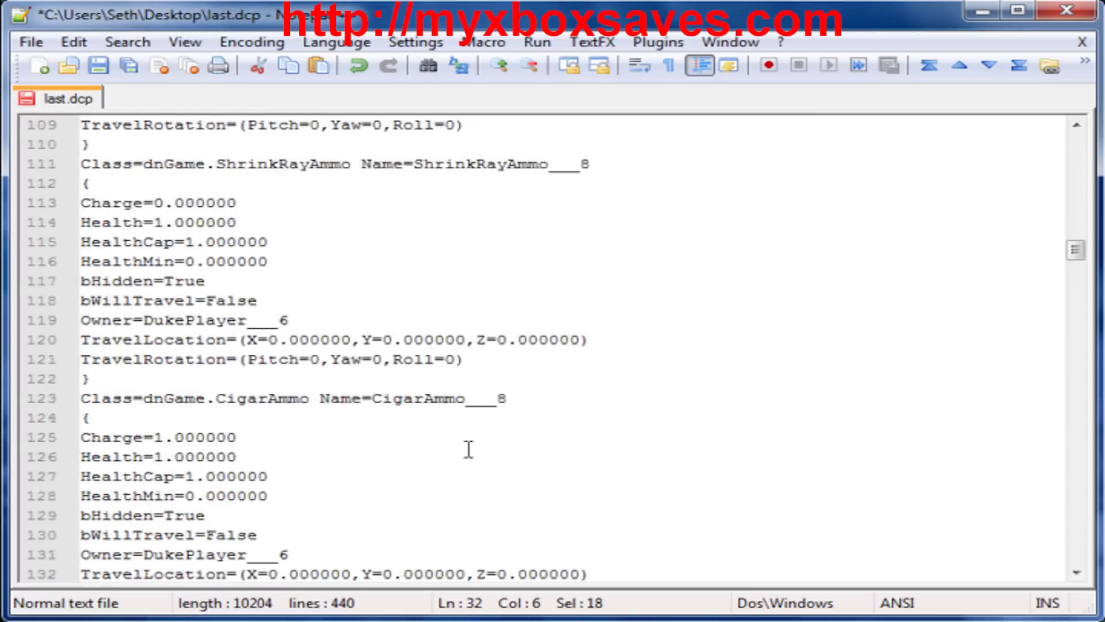
pyautogui.scroll(-20, 473, 453)
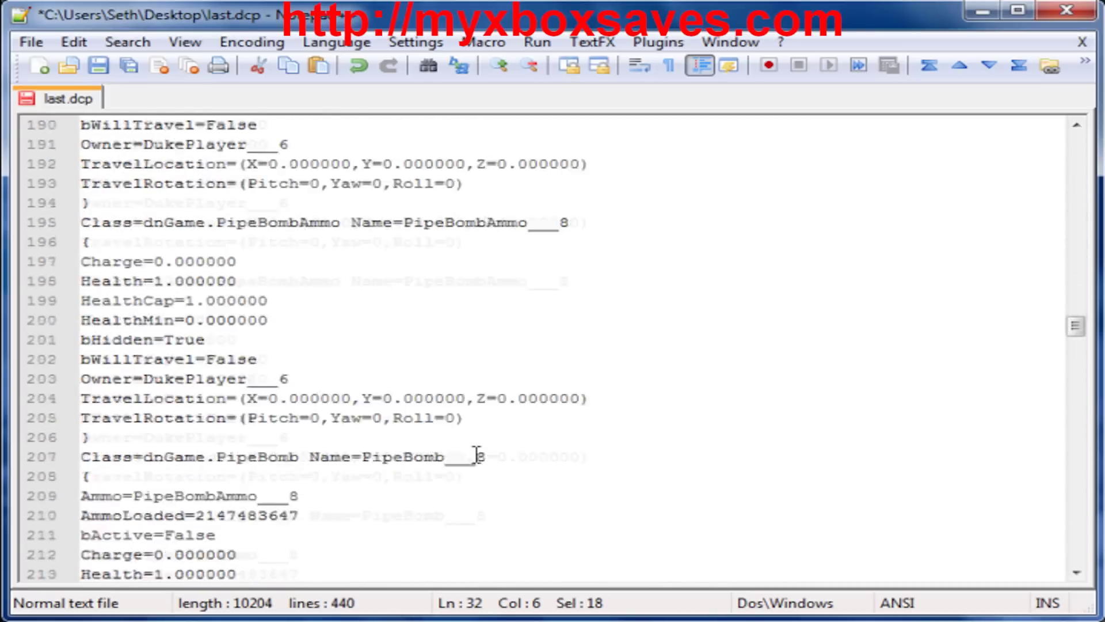
pyautogui.scroll(-20, 482, 454)
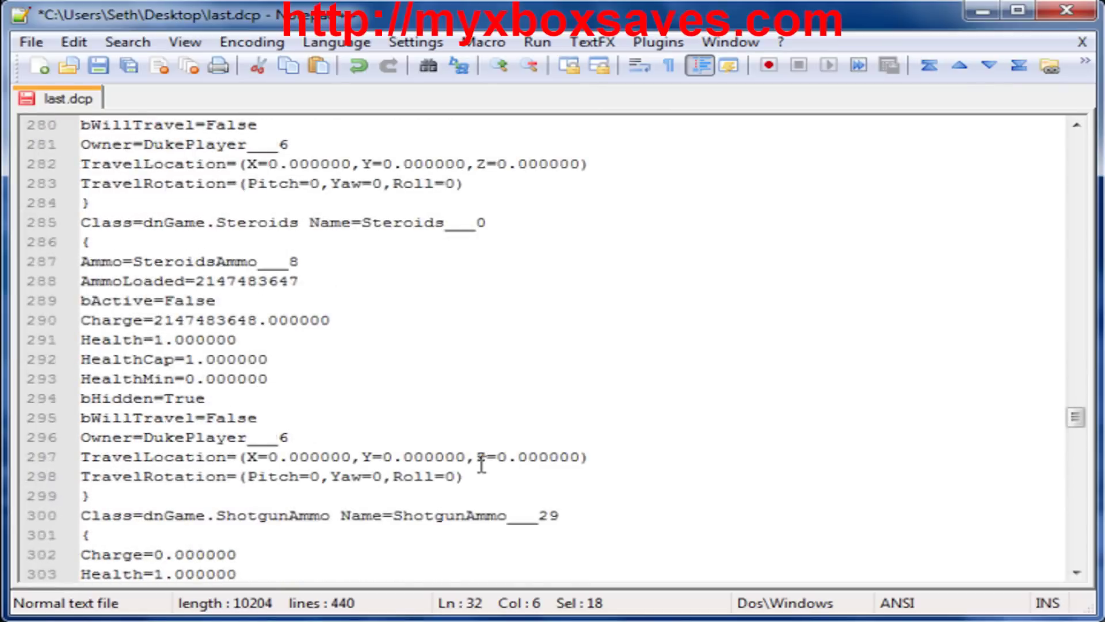
pyautogui.scroll(-20, 482, 478)
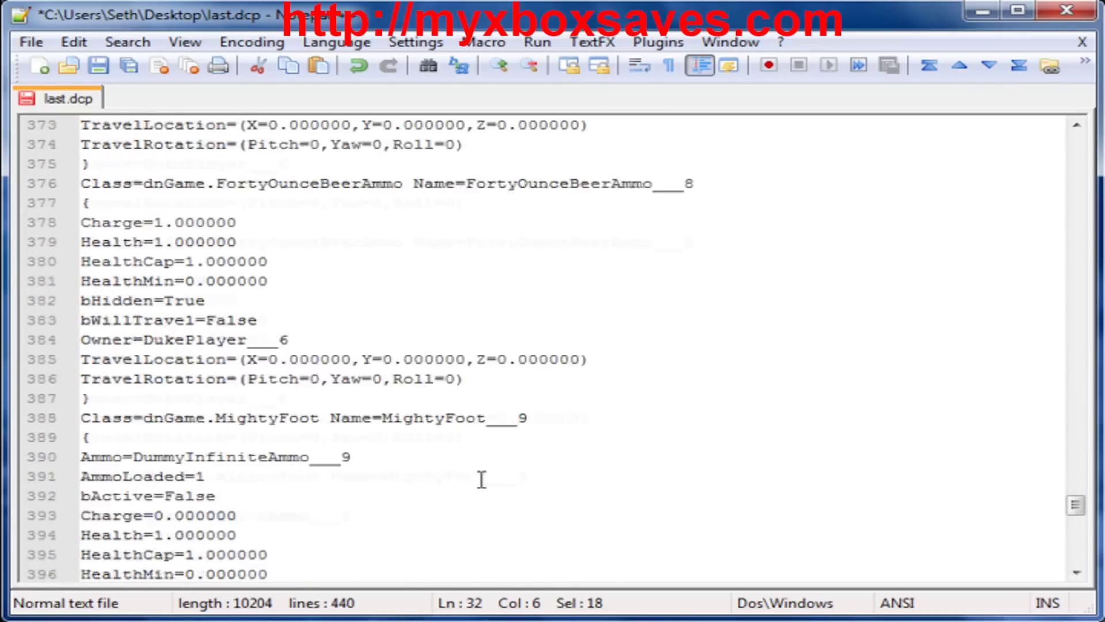
pyautogui.scroll(-1, 482, 482)
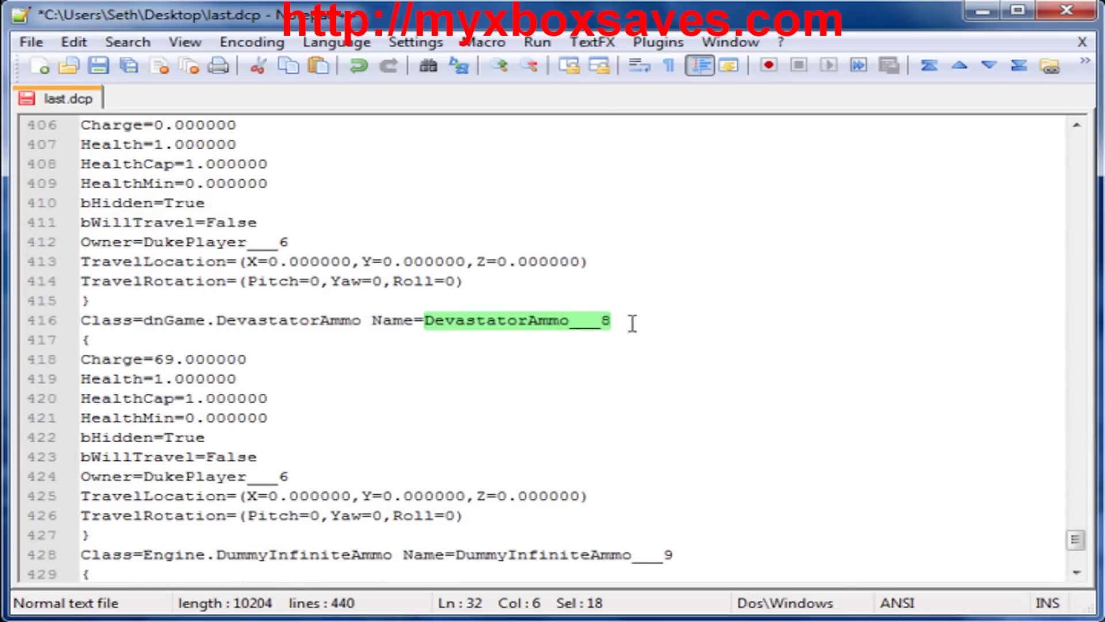
pyautogui.moveTo(176, 360); pyautogui.dragTo(153, 360)
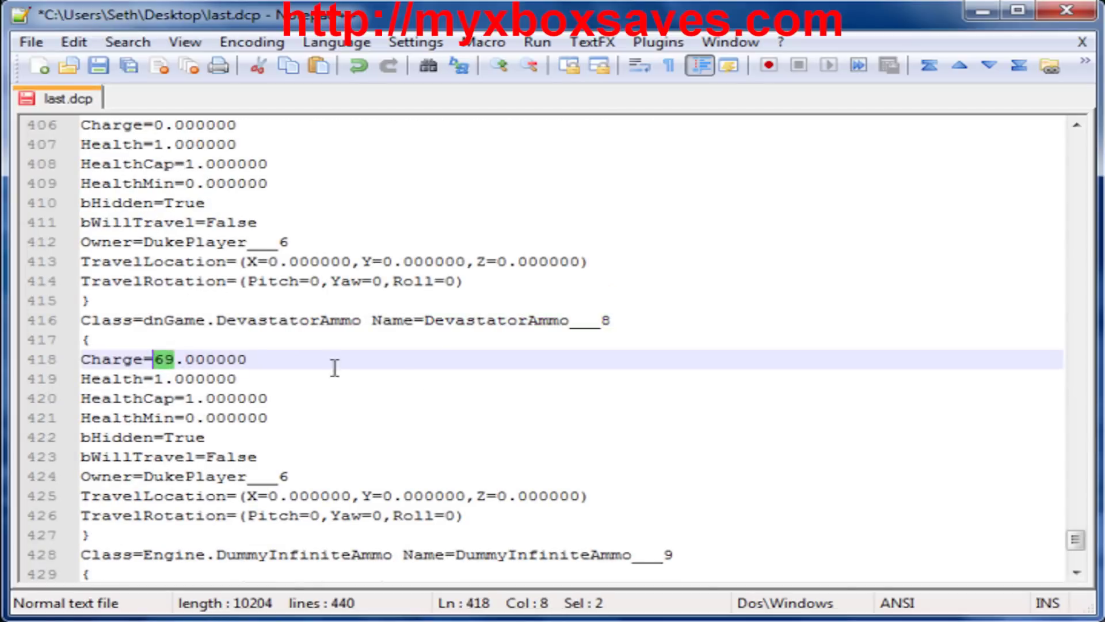
pyautogui.hotkey('ctrl', 'v')
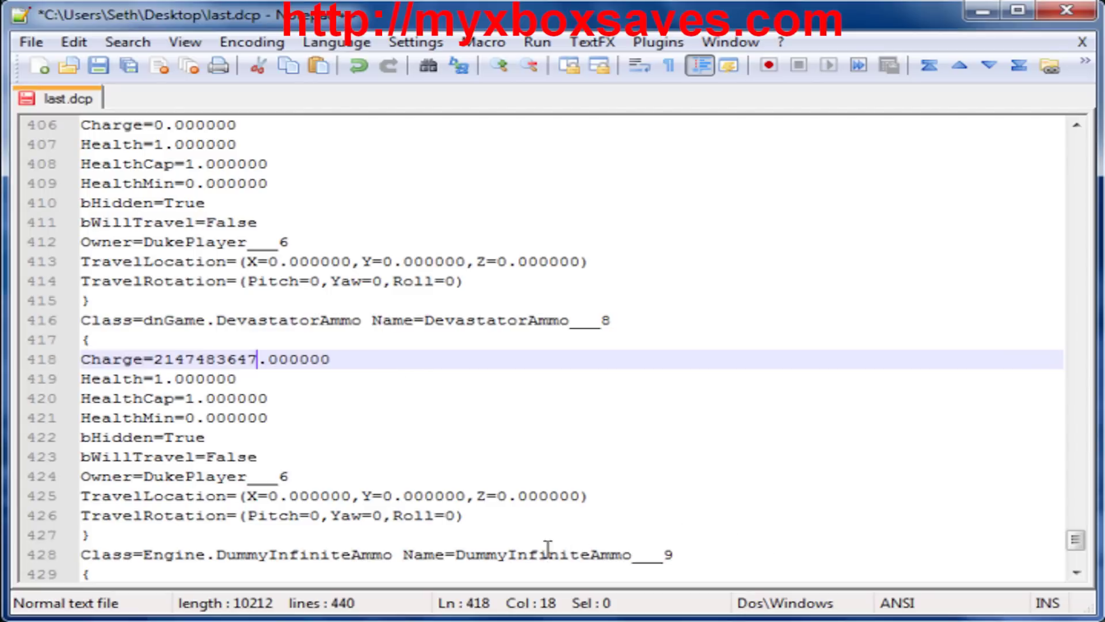
# - Review the DukePlayer's SteroidsDuration and BladderLevel entries, then save and close last.dcp
pyautogui.moveTo(1076, 539); pyautogui.dragTo(1086, 151)
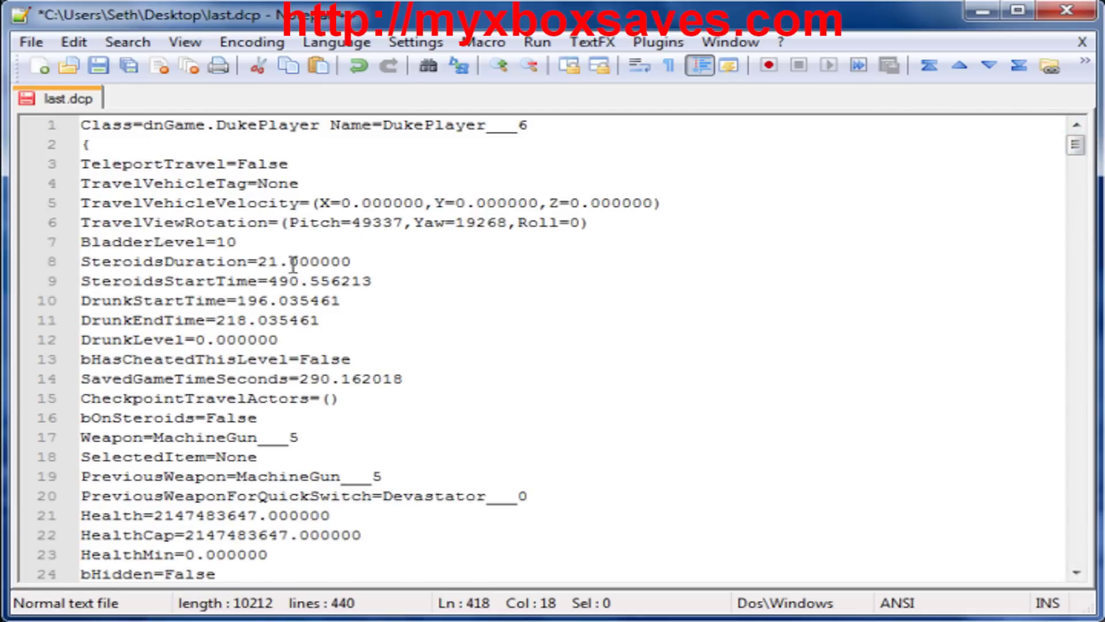
pyautogui.moveTo(356, 264); pyautogui.dragTo(84, 268)
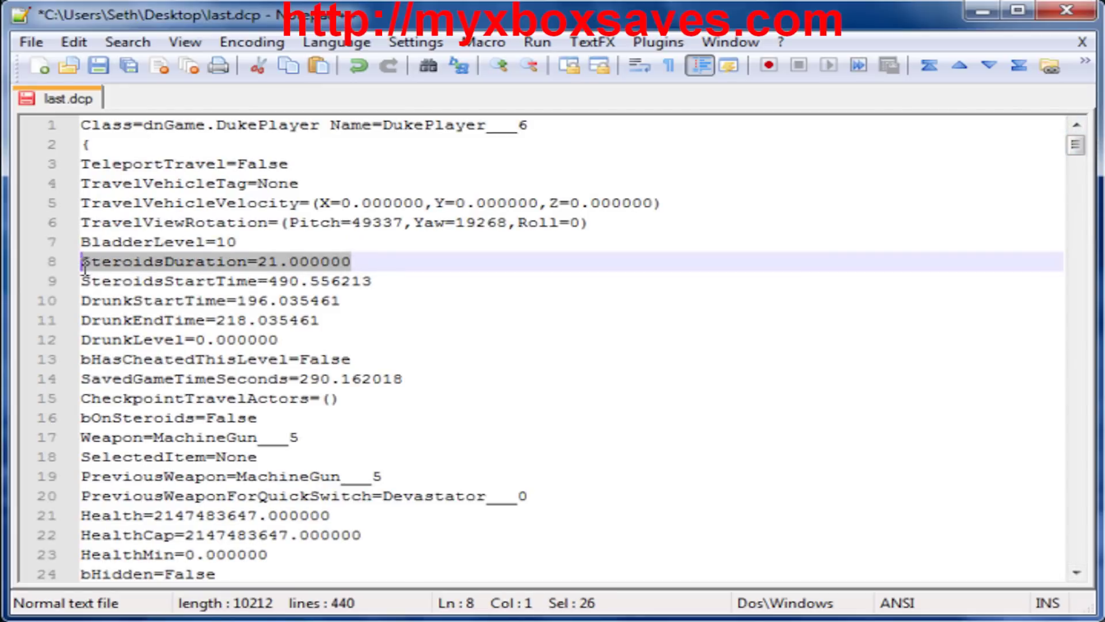
pyautogui.moveTo(248, 239); pyautogui.dragTo(79, 239)
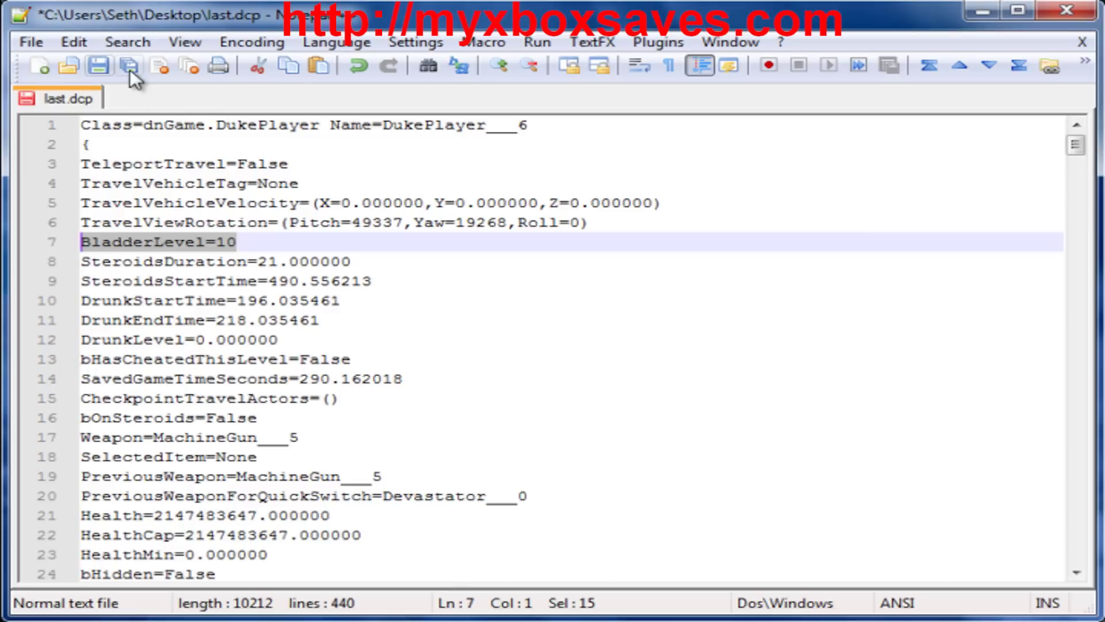
pyautogui.click(99, 65)
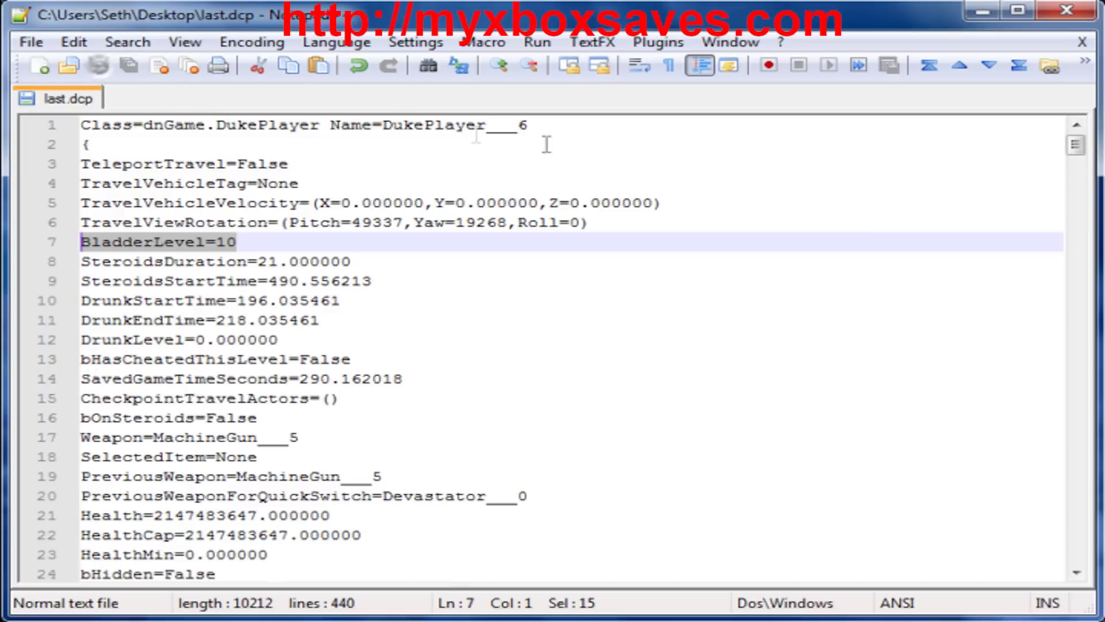
pyautogui.rightClick(62, 104)
pyautogui.click(105, 112)
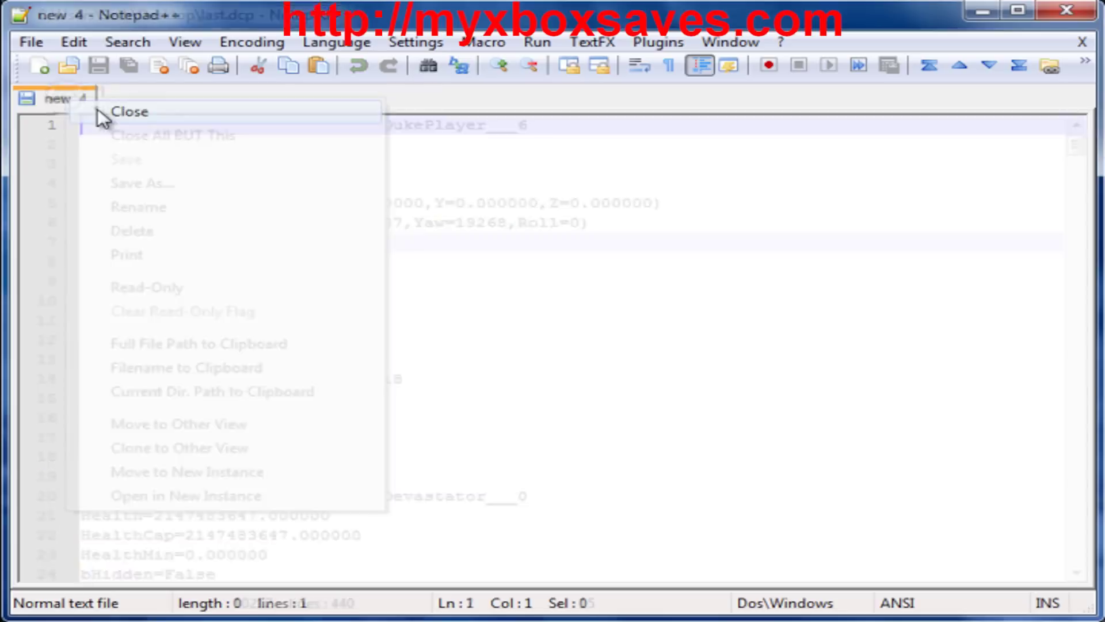
# - Minimize Notepad++ and open the extracted progress file from the desktop in Notepad++
pyautogui.click(983, 14)
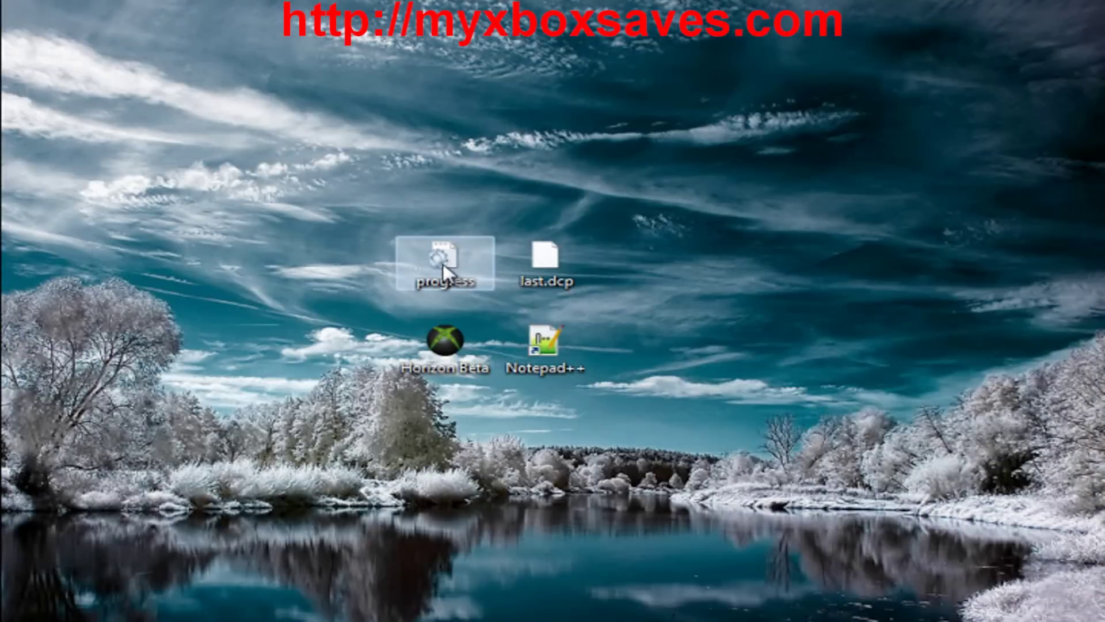
pyautogui.rightClick(444, 271)
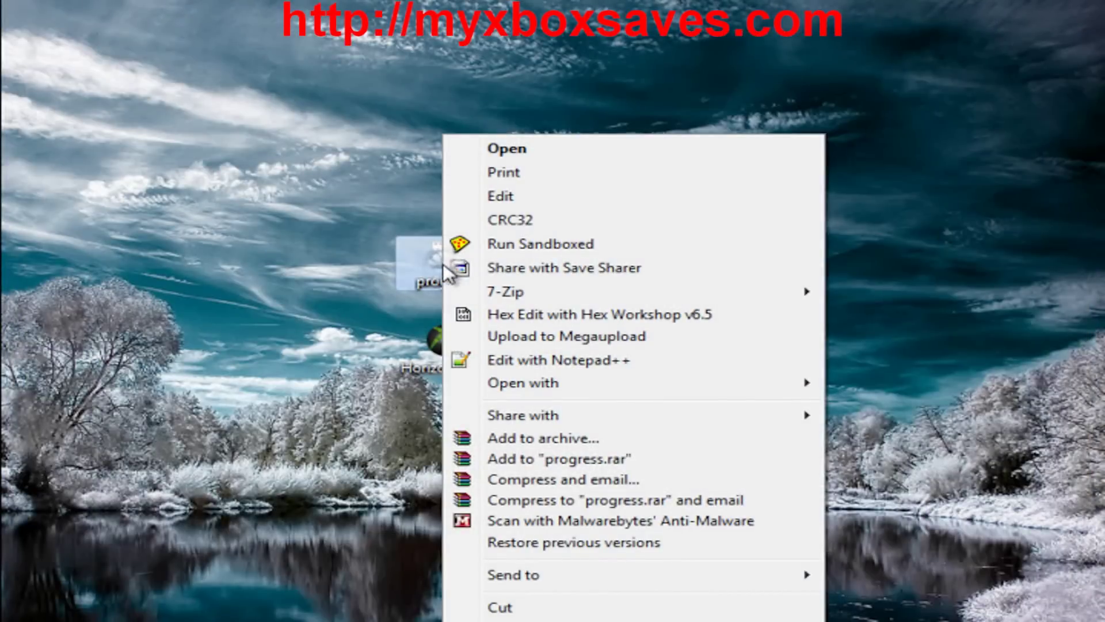
pyautogui.click(558, 358)
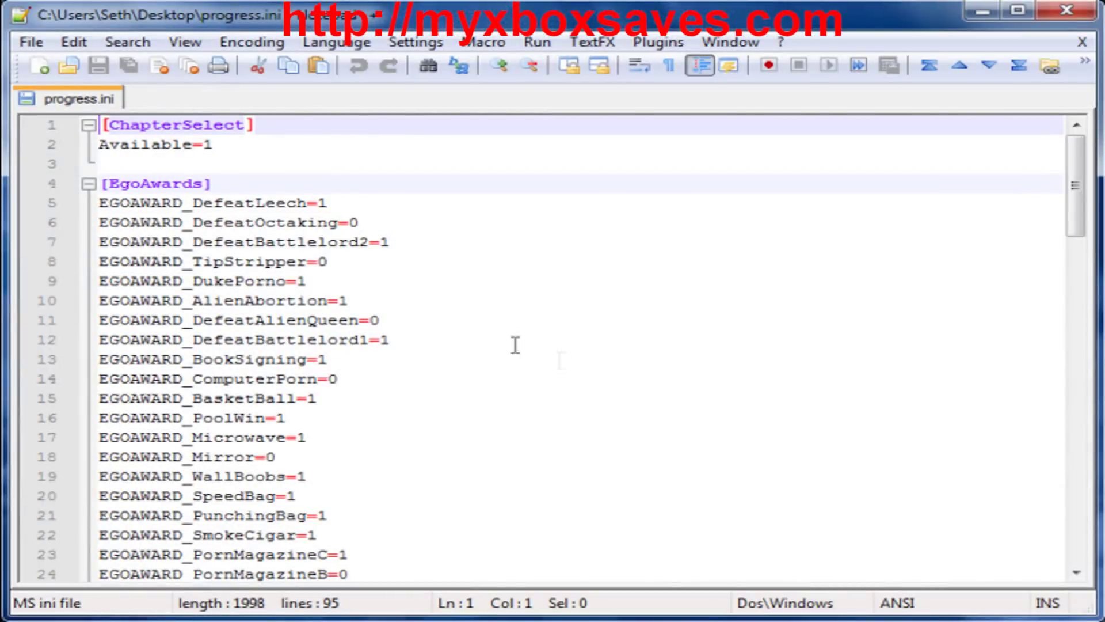
# - In the EgoAwards section, set EGOAWARD_DefeatOctaking, EGOAWARD_TipStripper and EGOAWARD_DefeatAlienQueen to 1
pyautogui.moveTo(211, 183); pyautogui.dragTo(100, 183)
pyautogui.doubleClick(353, 223)
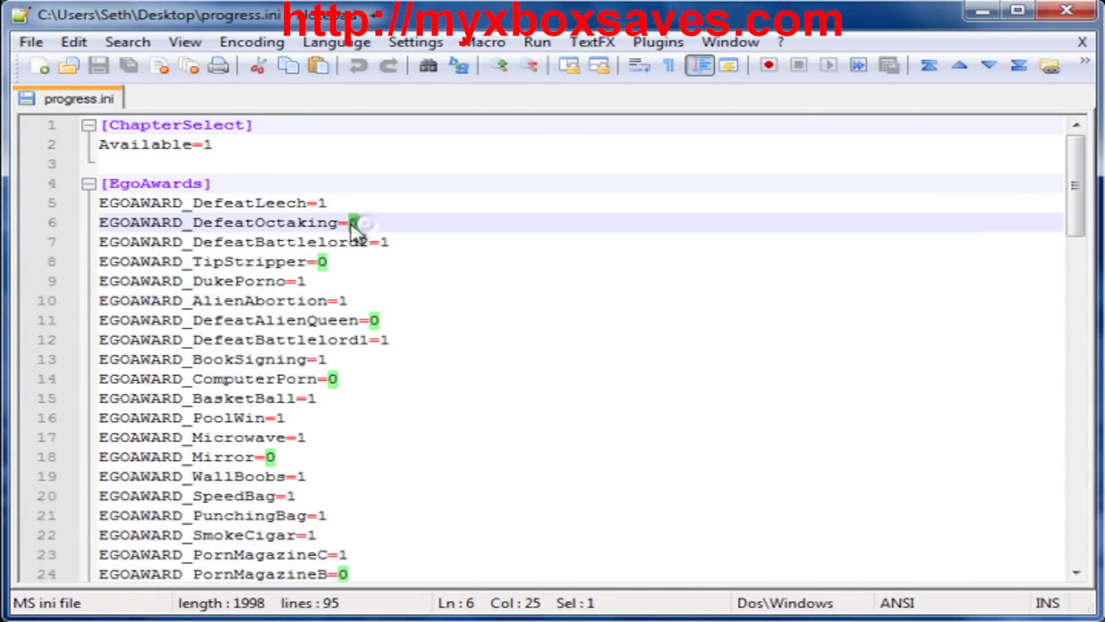
pyautogui.write('1')
pyautogui.doubleClick(322, 262)
pyautogui.write('1')
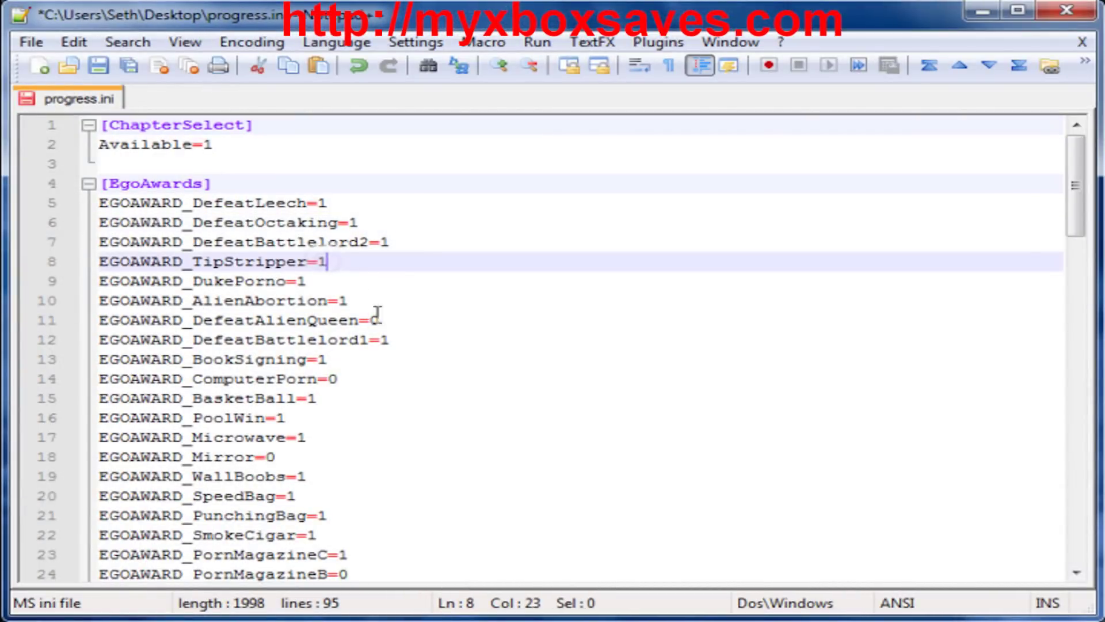
pyautogui.doubleClick(374, 320)
pyautogui.write('1')
# - Set EGOAWARD_ComputerPorn and EGOAWARD_Mirror to 1
pyautogui.click(340, 380)
pyautogui.doubleClick(337, 379)
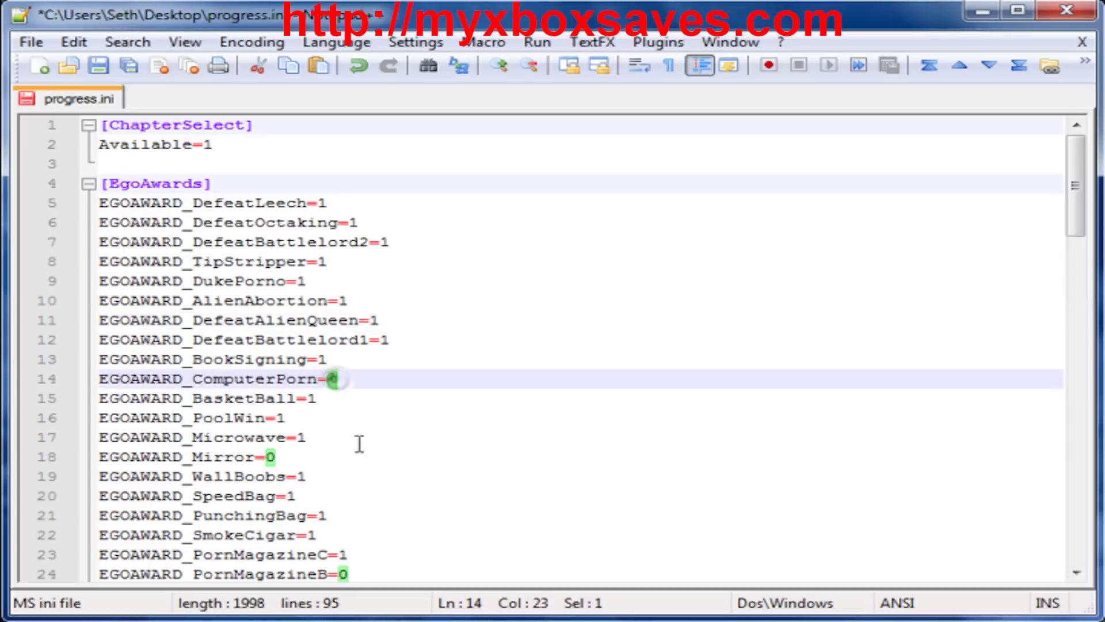
pyautogui.write('1')
pyautogui.click(277, 458)
pyautogui.doubleClick(269, 457)
pyautogui.write('1')
# - Set EGOAWARD_PornMagazineB and EGOAWARD_PaperAirPlane to 1
pyautogui.scroll(-3, 360, 447)
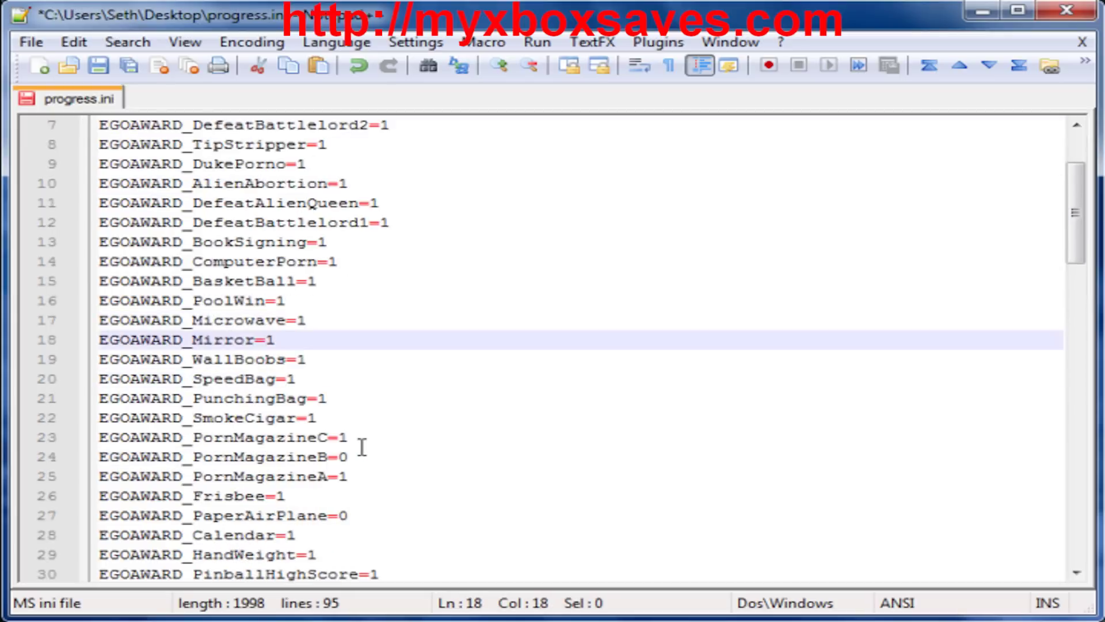
pyautogui.doubleClick(344, 399)
pyautogui.write('1')
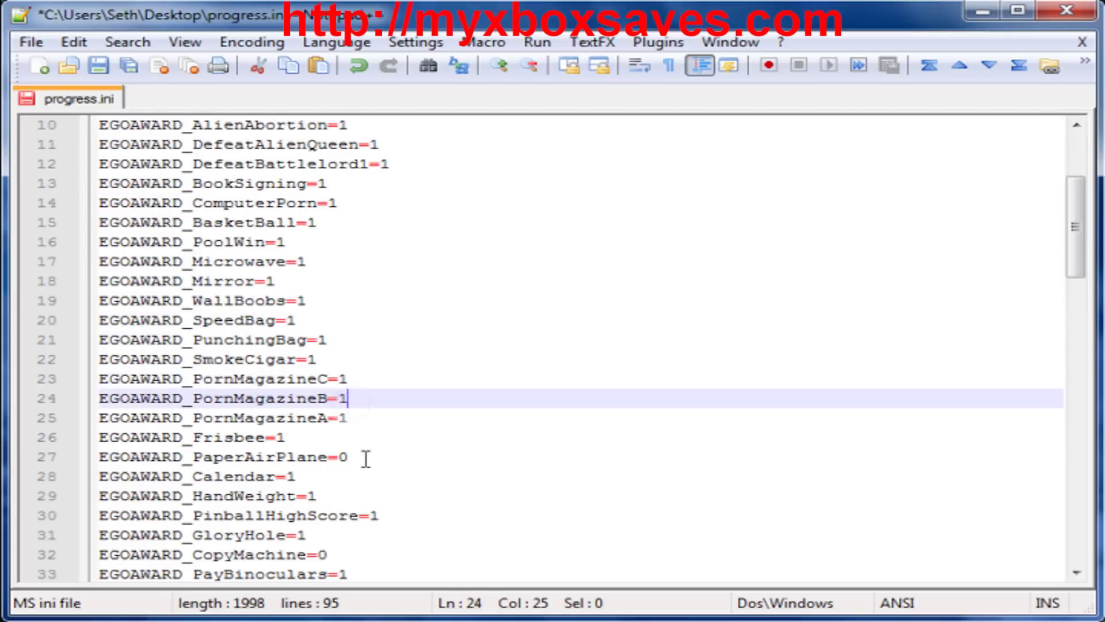
pyautogui.doubleClick(343, 457)
pyautogui.write('1')
# - Set EGOAWARD_CopyMachine and EGOAWARD_AirHockeyWin to 1
pyautogui.scroll(-1, 343, 485)
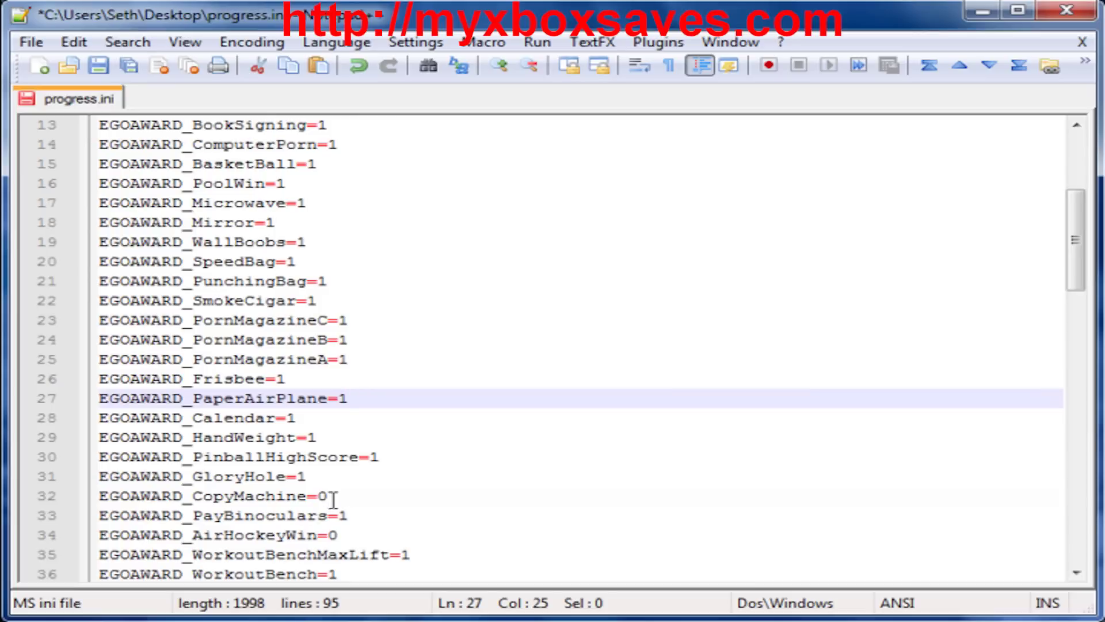
pyautogui.doubleClick(333, 499)
pyautogui.write('1')
pyautogui.scroll(-3, 449, 496)
pyautogui.click(337, 360)
pyautogui.doubleClick(333, 360)
pyautogui.write('1')
# - Look through the Achievements and Progress sections, then save progress.ini and close Notepad++
pyautogui.scroll(-6, 400, 428)
pyautogui.scroll(-3, 400, 433)
pyautogui.click(265, 320)
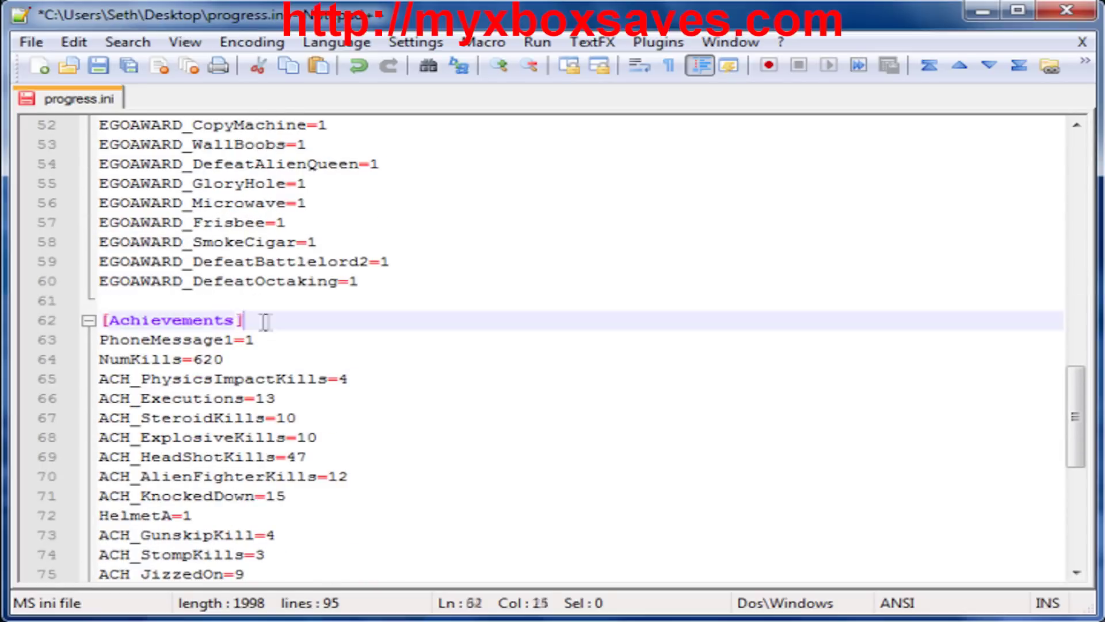
pyautogui.hotkey('shift', 'Home')
pyautogui.scroll(-7, 402, 378)
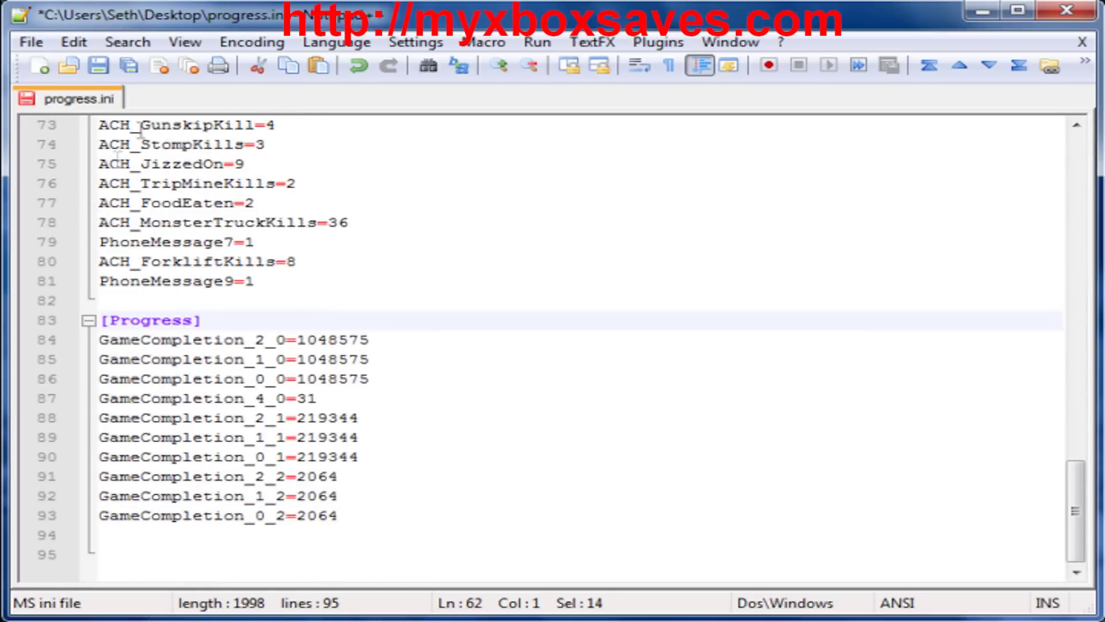
pyautogui.click(126, 71)
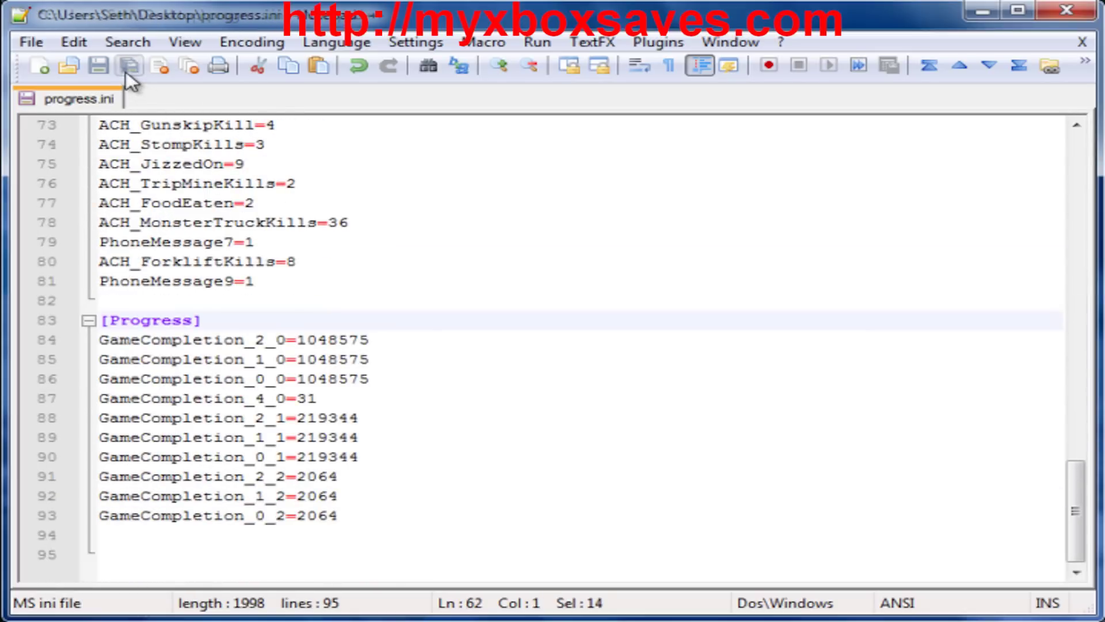
pyautogui.click(1066, 18)
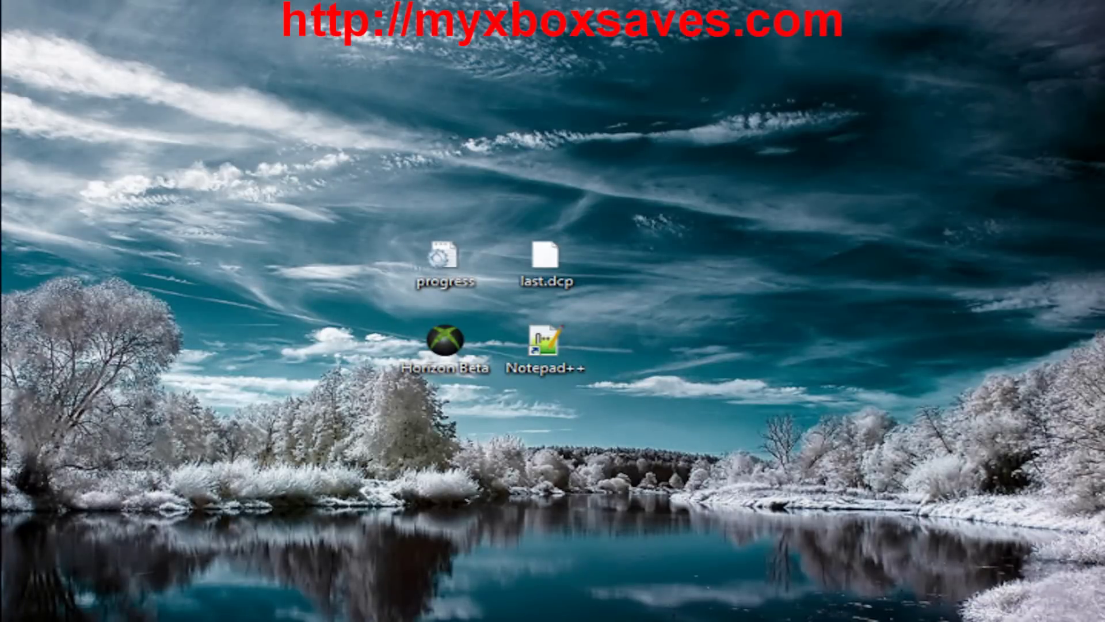
# - Switch to Horizon and replace progress.ini in the Duke Nukem Forever package with the edited progress file from the Desktop
pyautogui.hotkey('alt', 'Tab')
pyautogui.rightClick(469, 359)
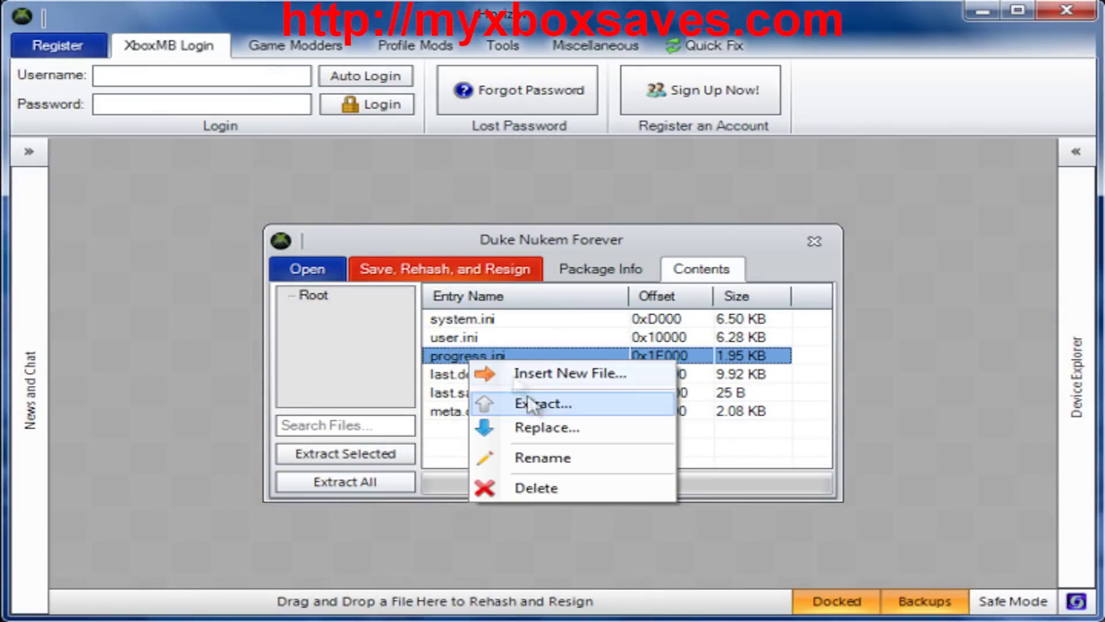
pyautogui.click(540, 426)
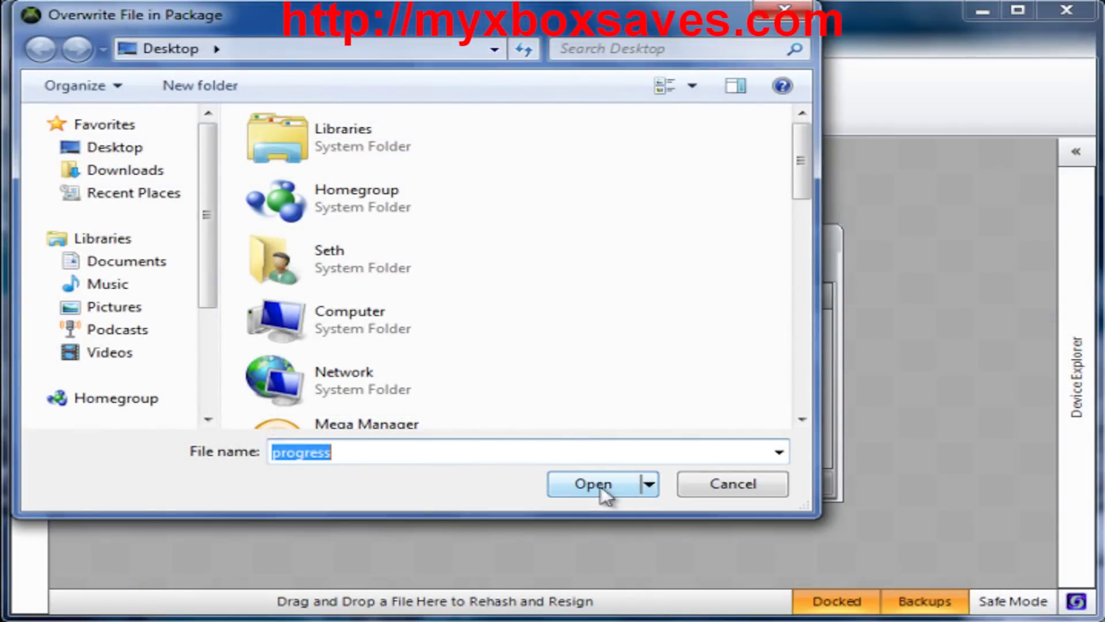
pyautogui.click(599, 485)
# - Replace last.dcp in the Duke Nukem Forever package with the edited last.dcp from the Desktop
pyautogui.rightClick(461, 375)
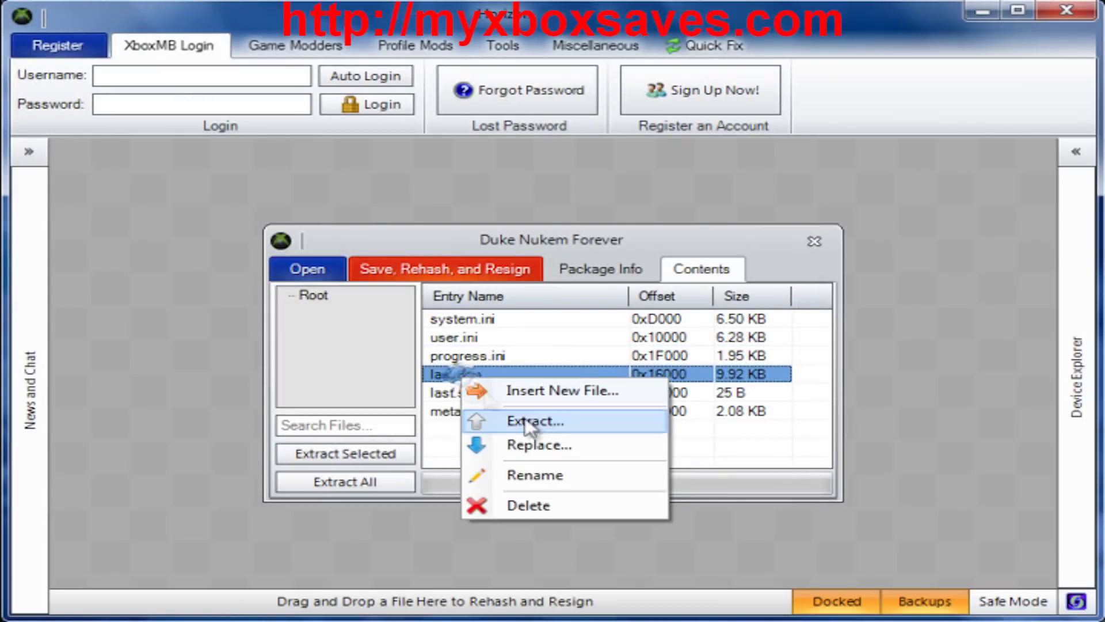
pyautogui.click(534, 447)
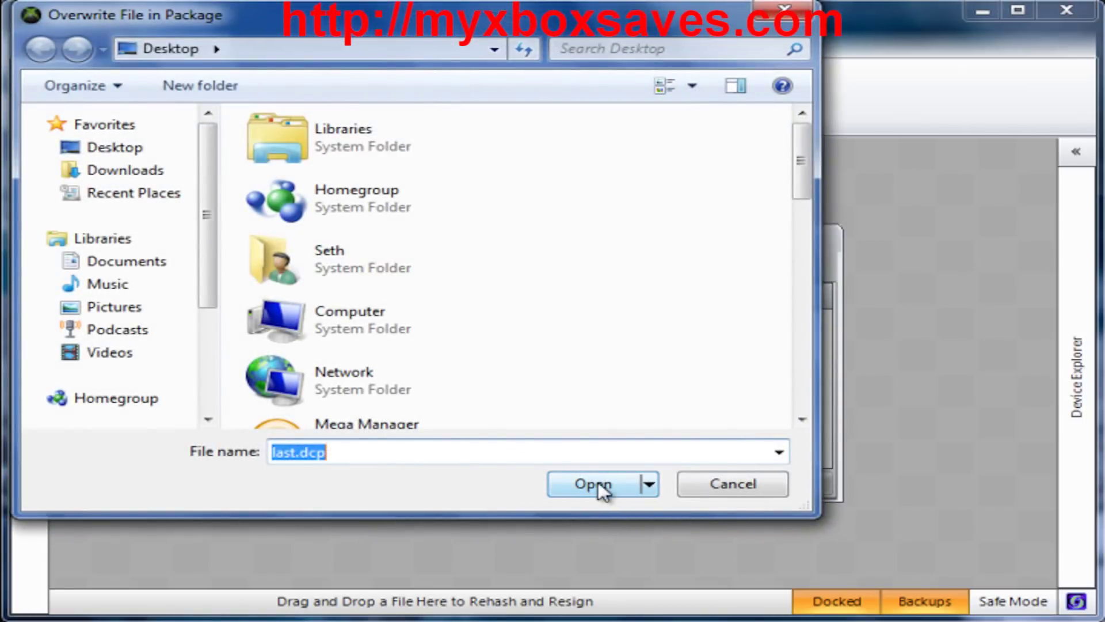
pyautogui.click(598, 483)
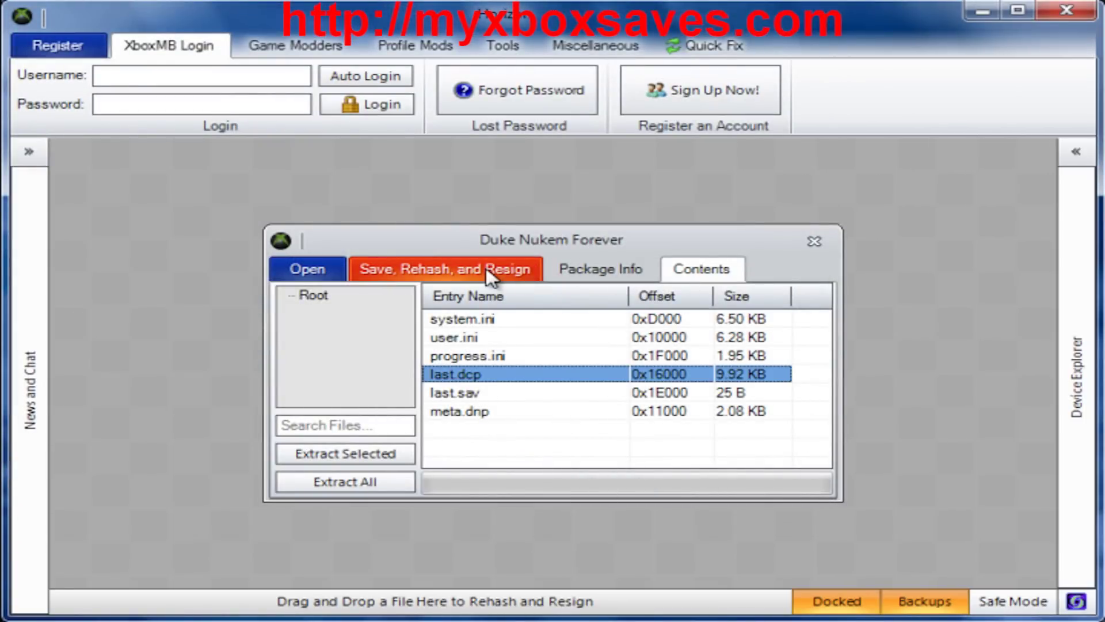
# - Save, rehash and resign the Duke Nukem Forever package to the device, then close the package and Horizon
pyautogui.click(488, 270)
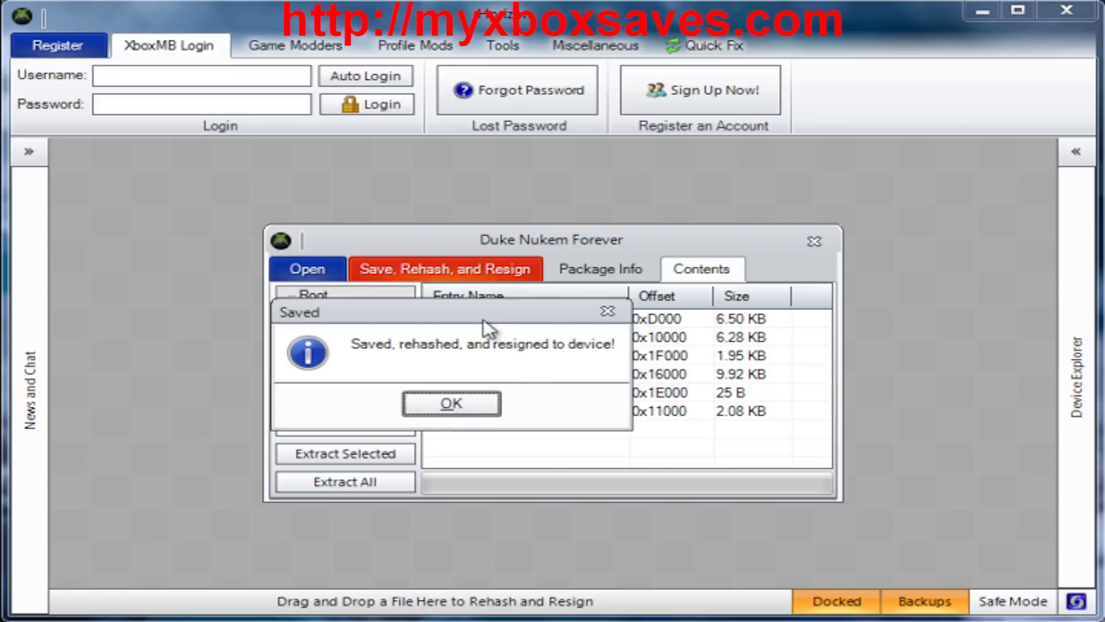
pyautogui.click(461, 406)
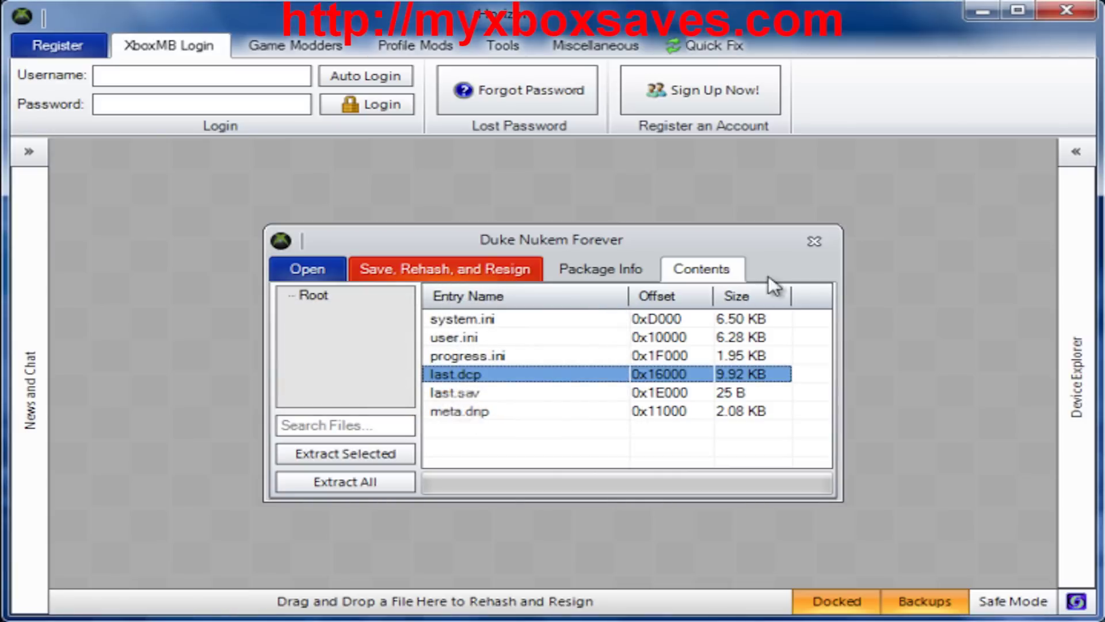
pyautogui.click(813, 241)
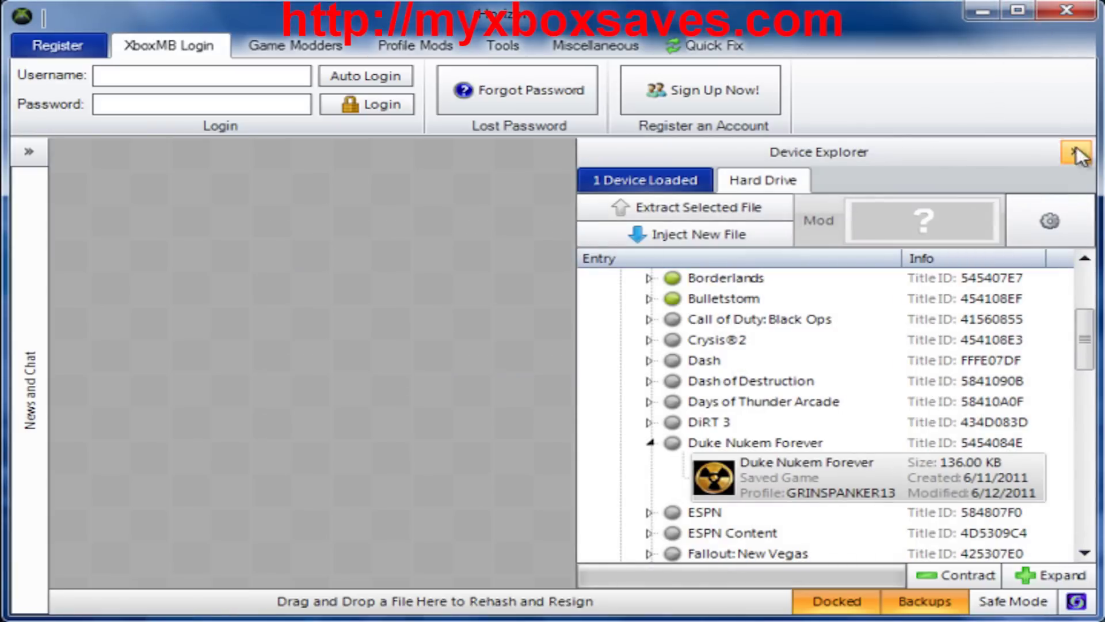
pyautogui.click(1066, 9)
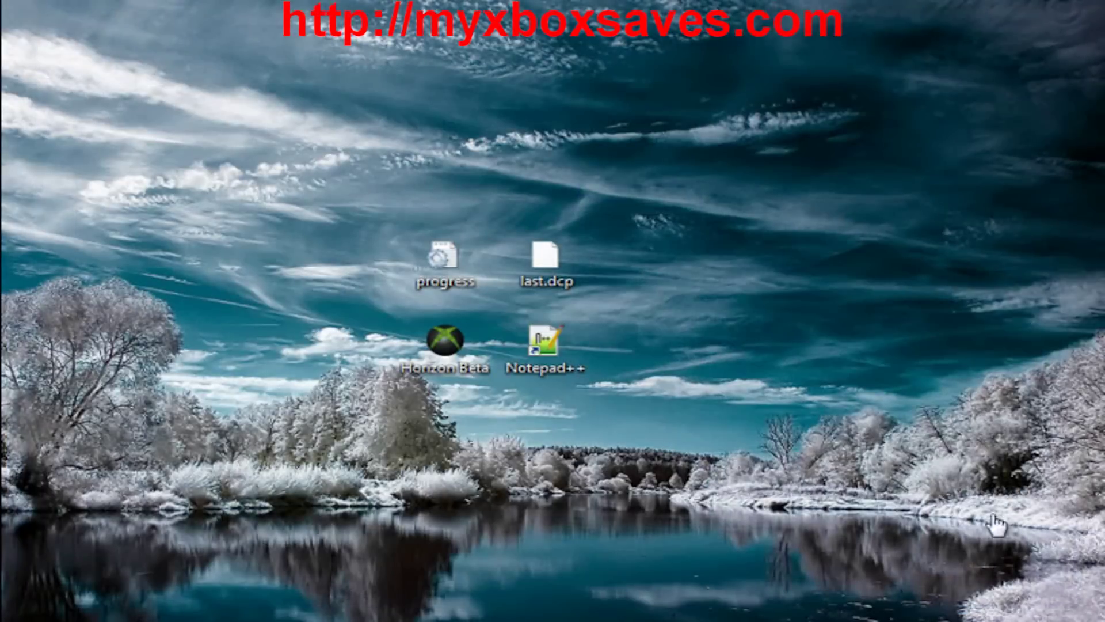